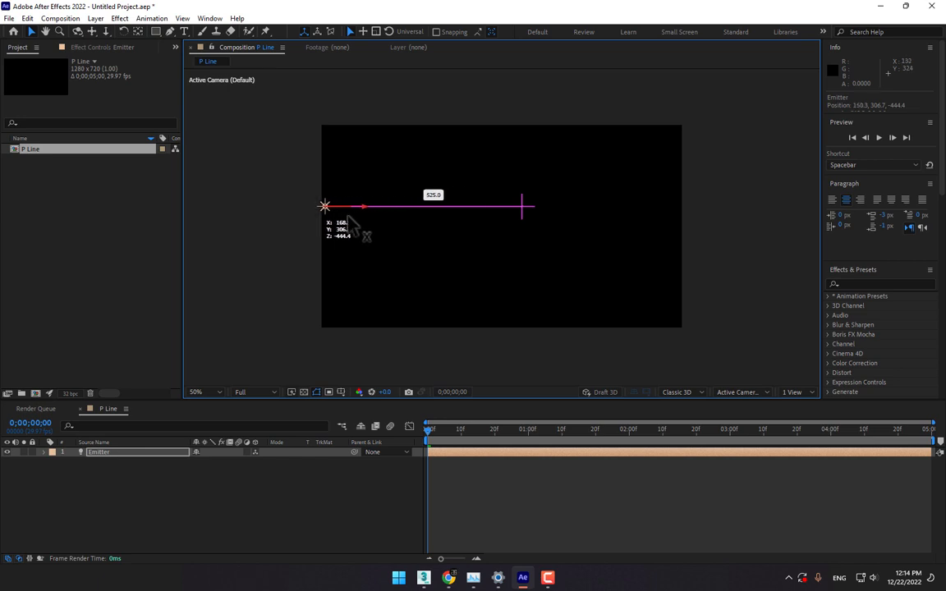
# Place the Emitter light outside the frame's upper-left corner, at about X 108, Y 40, and start keyframing its Position at 0 seconds.
pyautogui.click(219, 232)
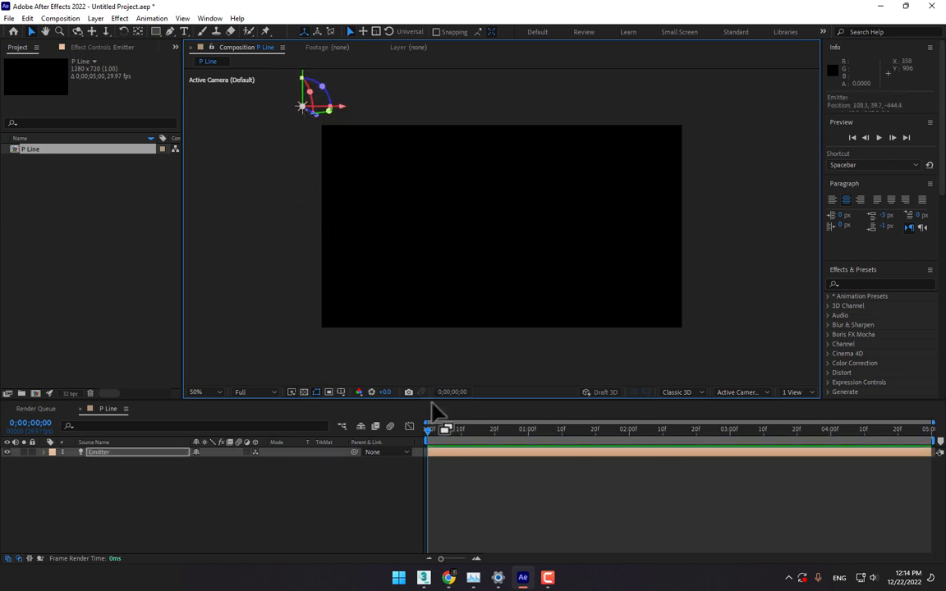
pyautogui.press('p')
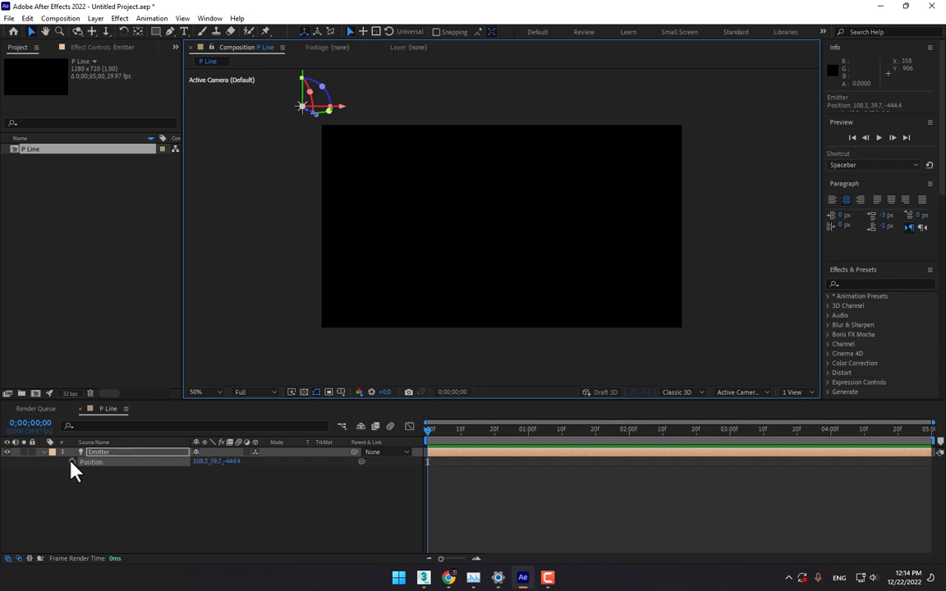
pyautogui.click(71, 463)
# Keyframe the Emitter light's position at about X 470, Y 433 at 1 second and X 765, Y 341 at 2 seconds.
pyautogui.click(528, 431)
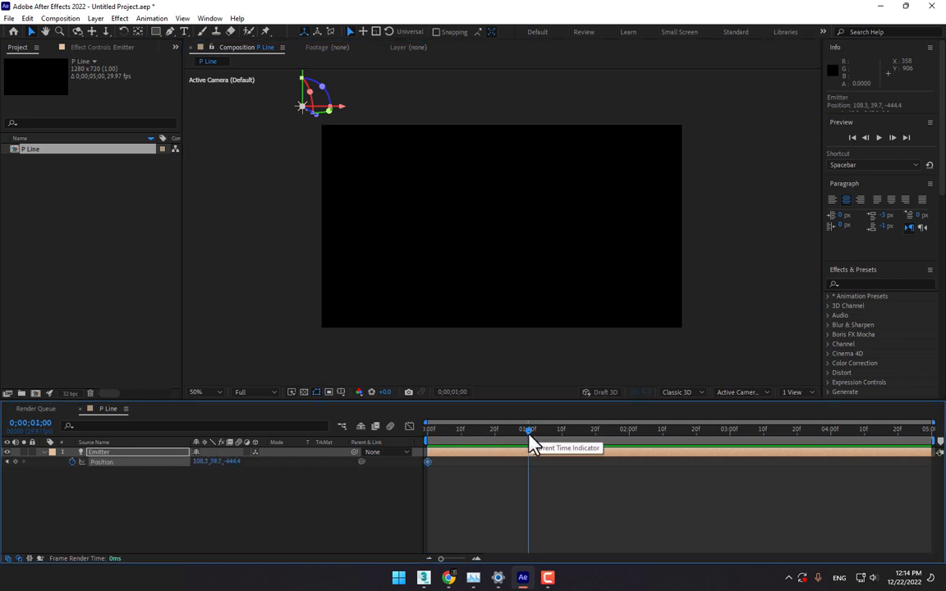
pyautogui.click(295, 146)
pyautogui.moveTo(304, 110)
pyautogui.mouseDown()
pyautogui.moveTo(319, 142)
pyautogui.moveTo(439, 256)
pyautogui.mouseUp()
pyautogui.click(628, 430)
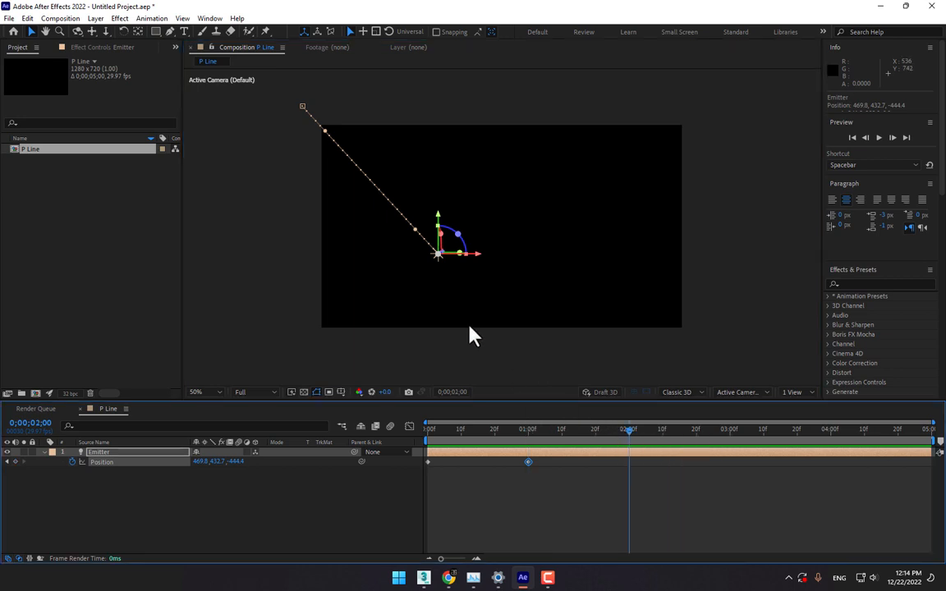
pyautogui.click(441, 270)
pyautogui.moveTo(440, 256); pyautogui.dragTo(552, 221)
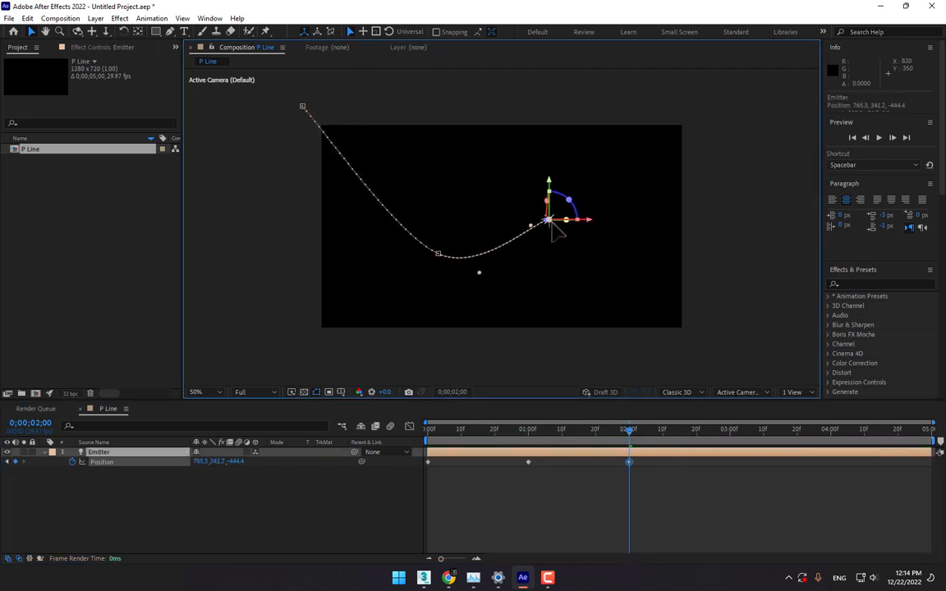
# Keyframe the Emitter light's position at about X 576, Y 157 at 3 seconds and X 435, Y 548 at 4 seconds.
pyautogui.click(735, 441)
pyautogui.click(574, 273)
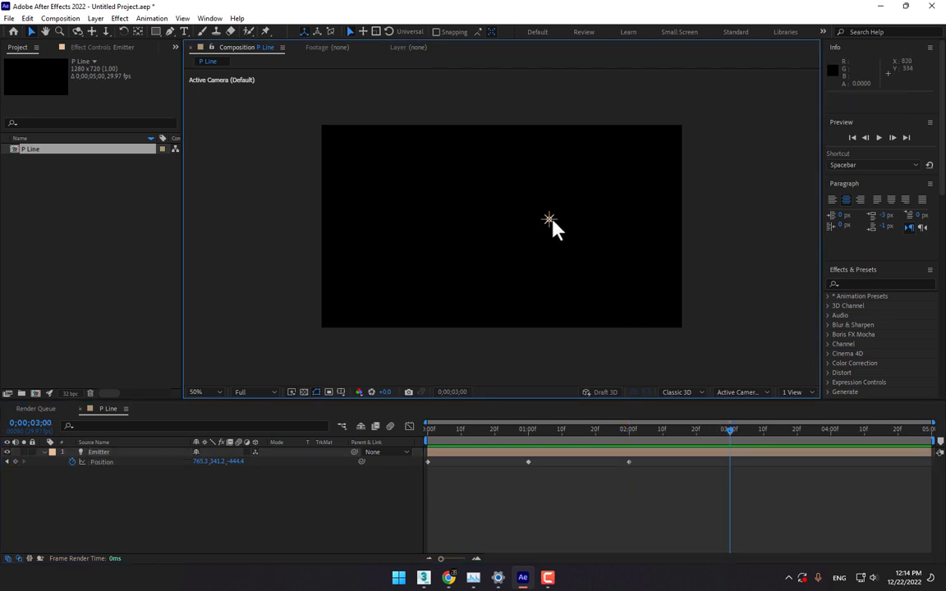
pyautogui.moveTo(550, 224); pyautogui.dragTo(480, 154)
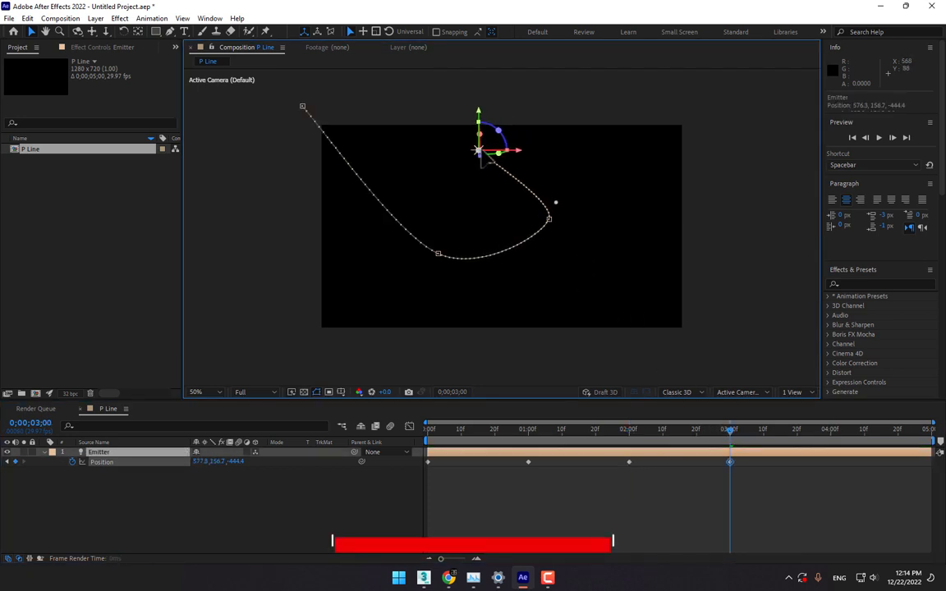
pyautogui.click(829, 442)
pyautogui.click(475, 180)
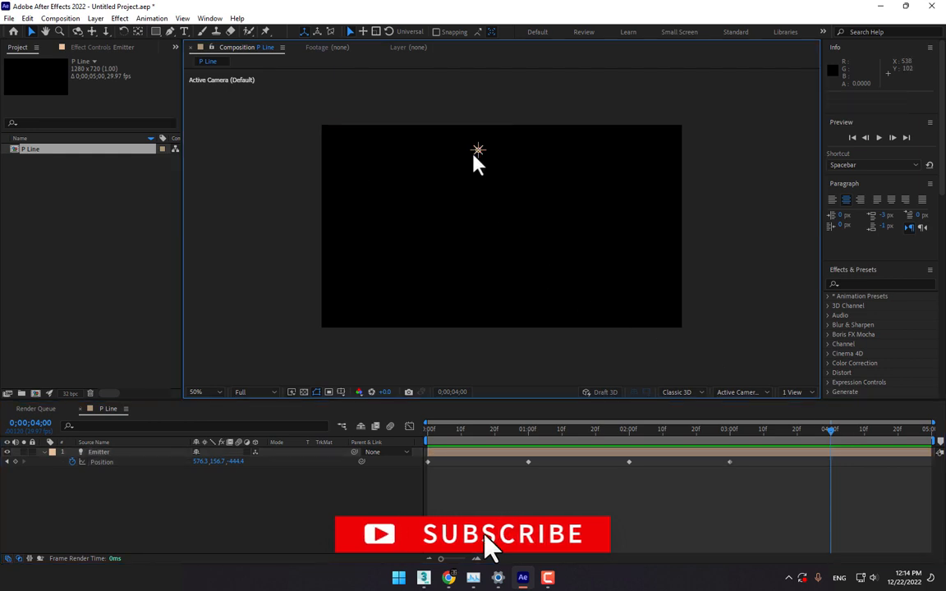
pyautogui.moveTo(477, 152); pyautogui.dragTo(422, 301)
# Keyframe the Emitter light beyond the frame's right edge, at about X 1199, Y 401, on the last frame (0;00;04;29).
pyautogui.moveTo(828, 431); pyautogui.dragTo(935, 435)
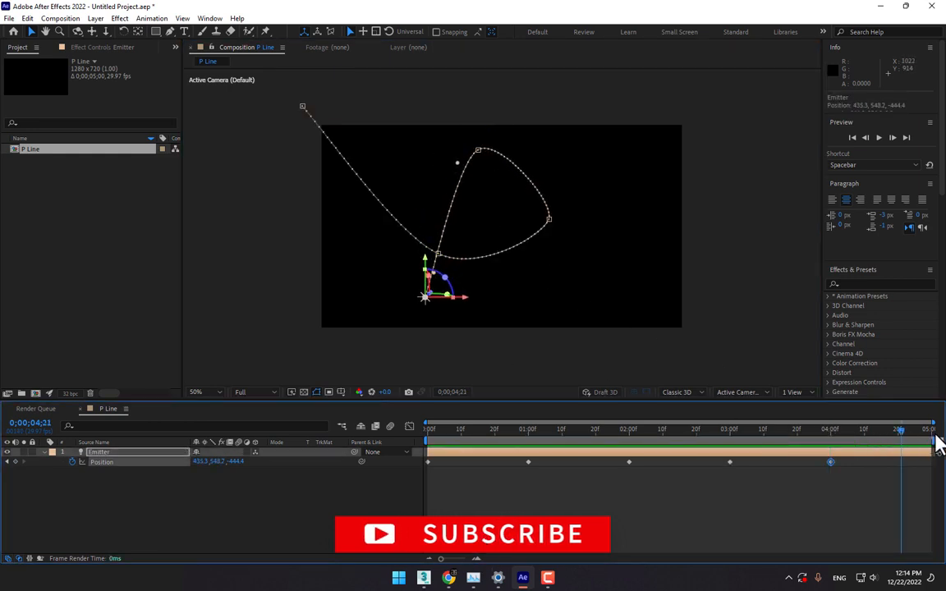
pyautogui.click(429, 306)
pyautogui.moveTo(428, 306); pyautogui.dragTo(711, 261)
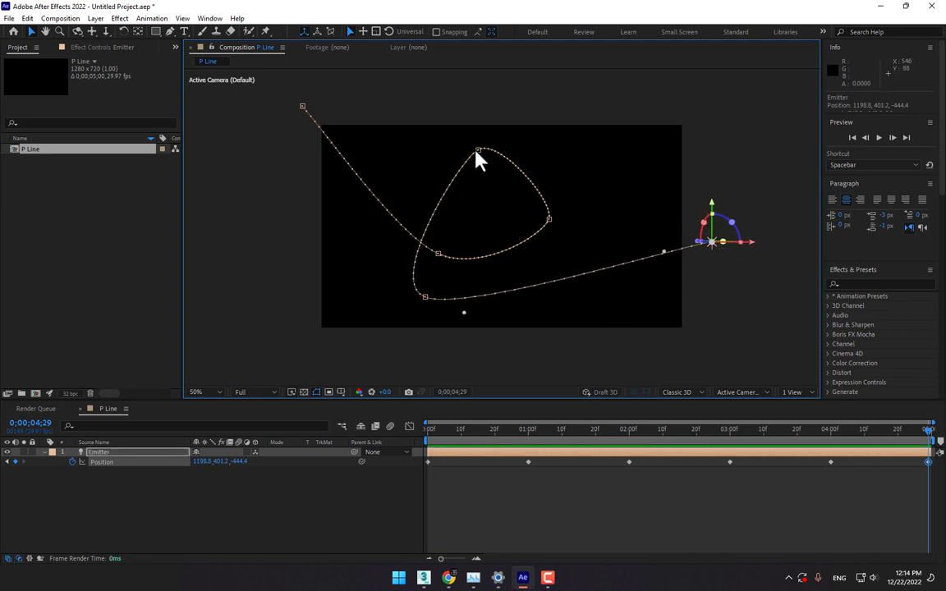
# Round the upper part of the motion path by adjusting the points and curve handles of the 3-second and 2-second keyframes.
pyautogui.moveTo(476, 152); pyautogui.dragTo(395, 170)
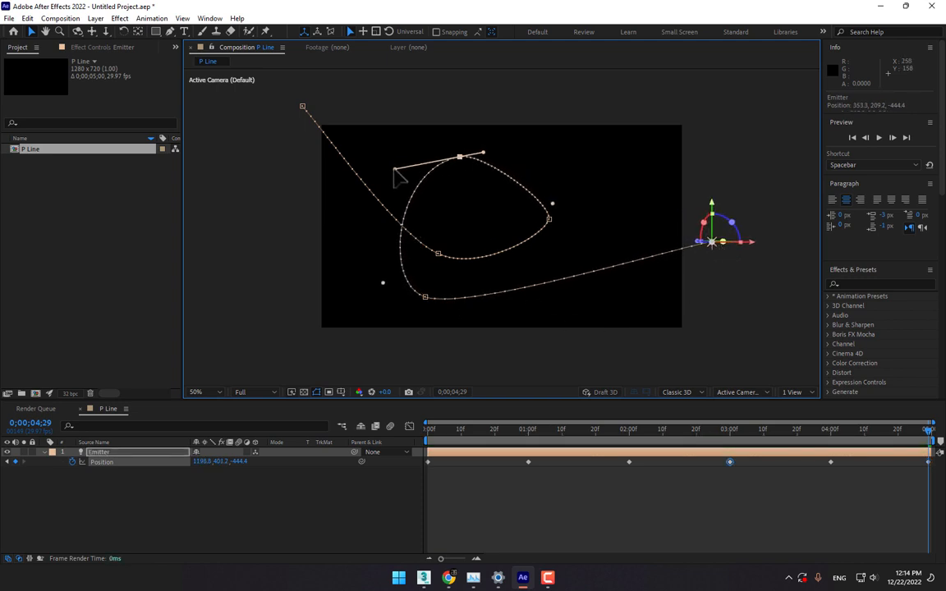
pyautogui.moveTo(483, 153); pyautogui.dragTo(510, 143)
pyautogui.click(549, 220)
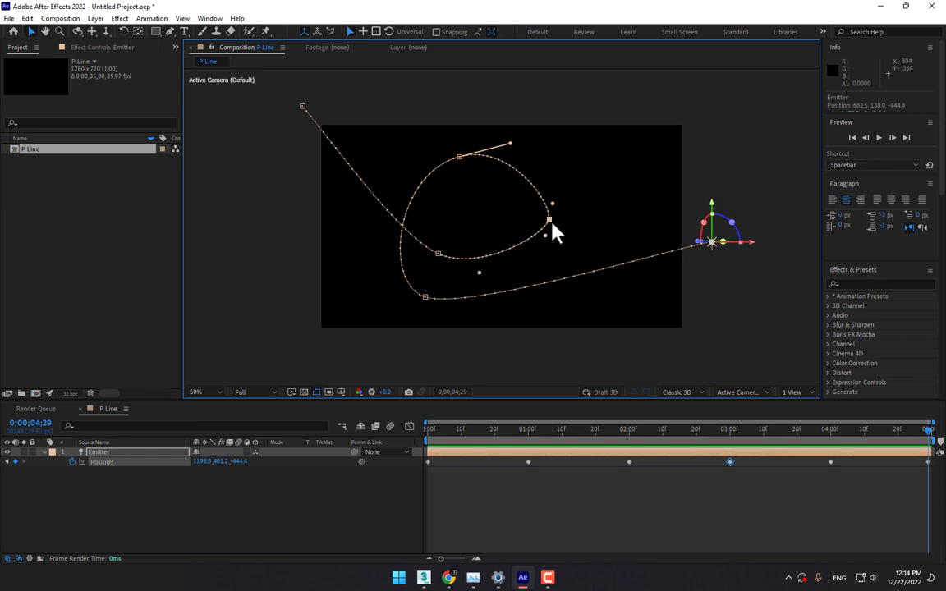
pyautogui.moveTo(549, 221)
pyautogui.mouseDown()
pyautogui.moveTo(539, 285)
pyautogui.moveTo(552, 184)
pyautogui.moveTo(551, 212)
pyautogui.moveTo(535, 220)
pyautogui.mouseUp()
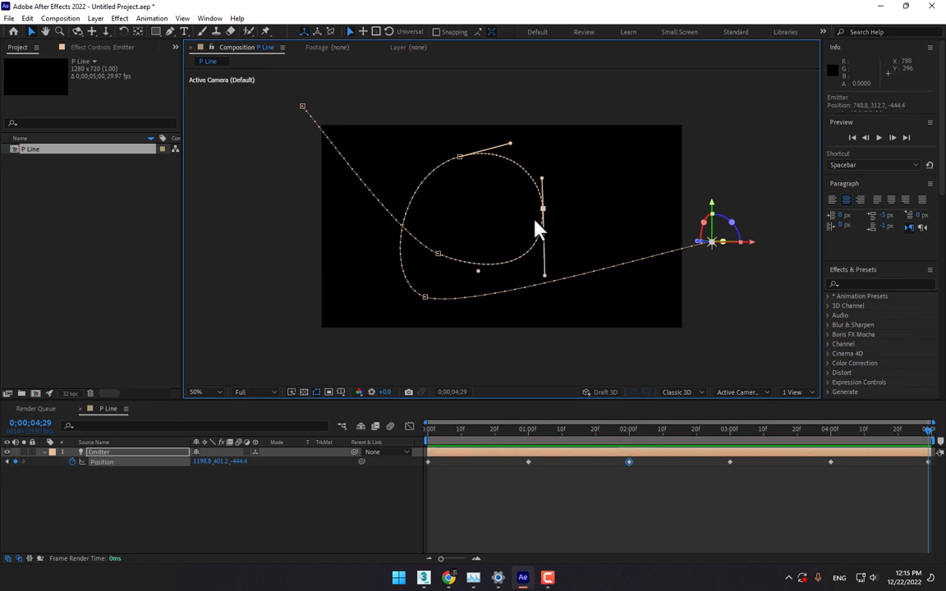
# Move the 4-second keyframe's path point inward and adjust its handles to smooth the lower bend of the loop.
pyautogui.click(426, 297)
pyautogui.moveTo(467, 312); pyautogui.dragTo(477, 341)
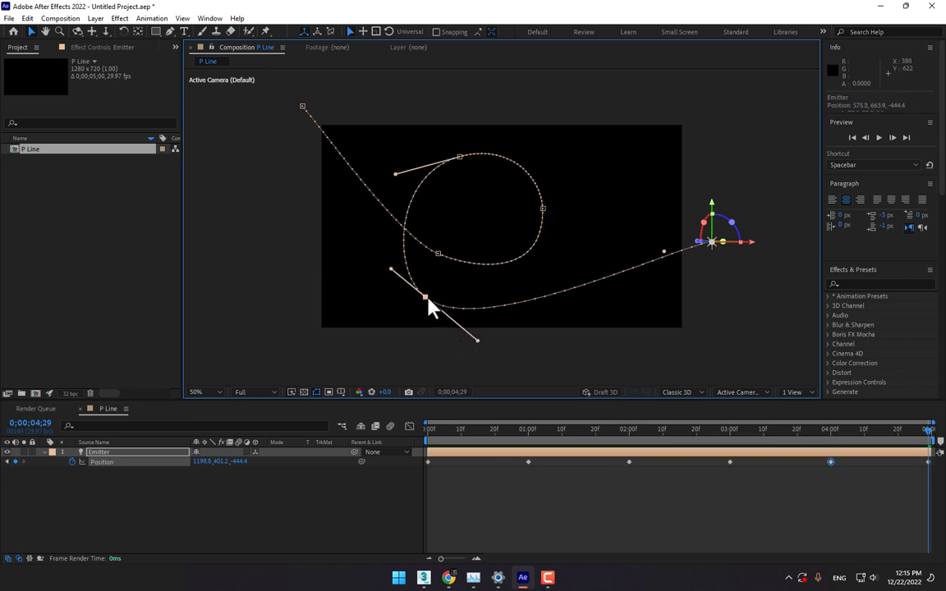
pyautogui.moveTo(427, 299); pyautogui.dragTo(464, 285)
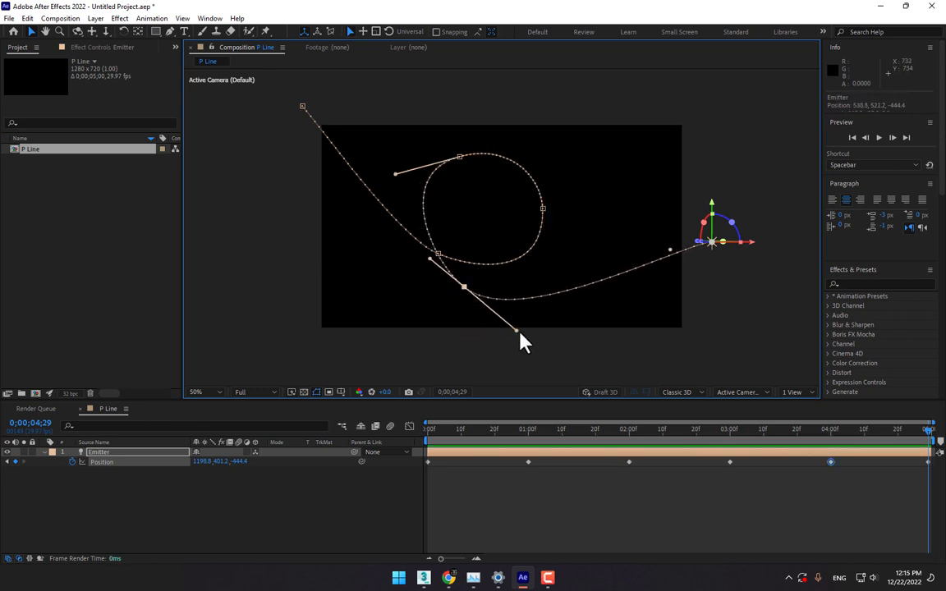
pyautogui.moveTo(520, 334); pyautogui.dragTo(523, 336)
pyautogui.moveTo(430, 260); pyautogui.dragTo(416, 256)
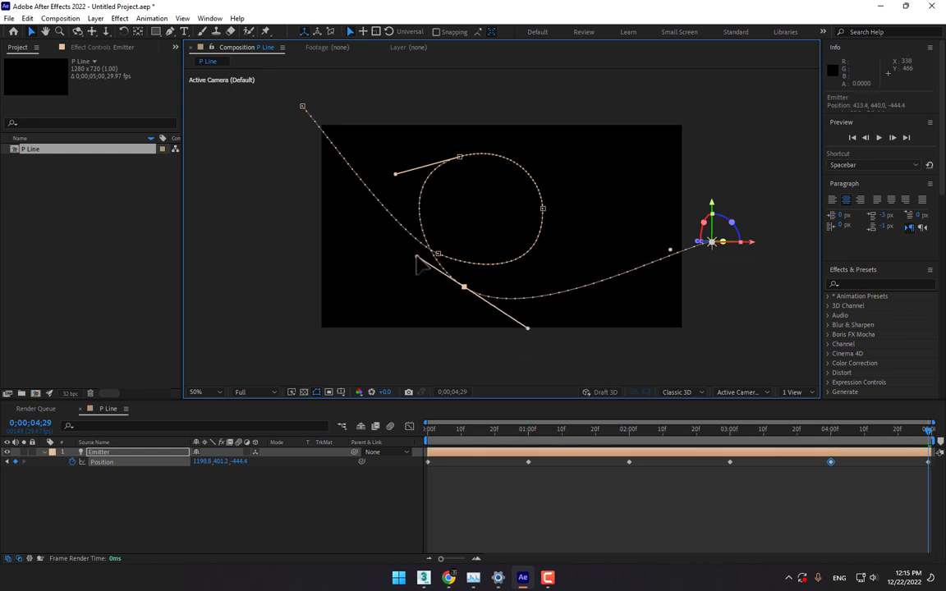
pyautogui.click(492, 485)
# Return to the start of the composition and create a new solid layer named Particular.
pyautogui.moveTo(456, 428); pyautogui.dragTo(414, 491)
pyautogui.rightClick(191, 527)
pyautogui.moveTo(259, 394)
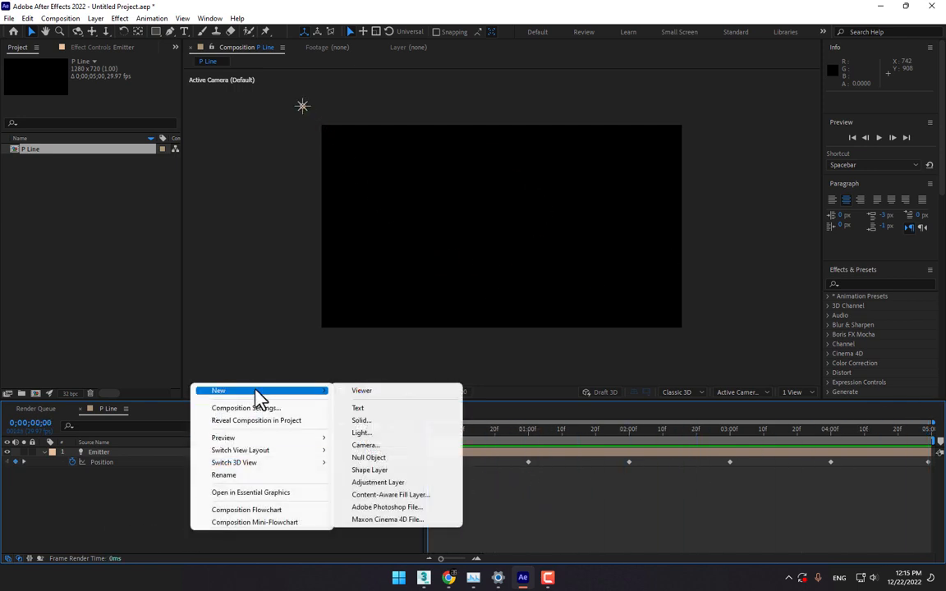
pyautogui.click(367, 419)
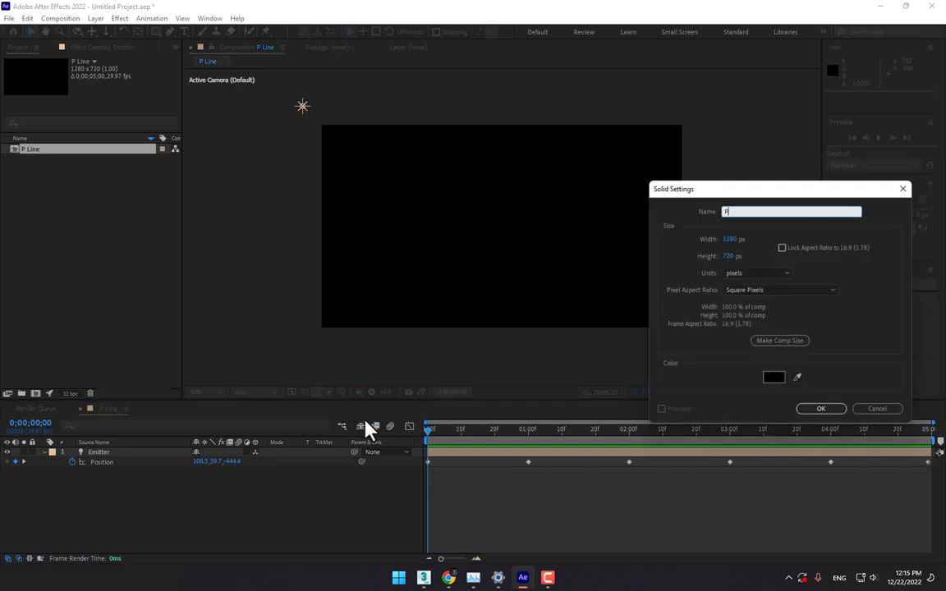
pyautogui.write('Particular')
pyautogui.press('Return')
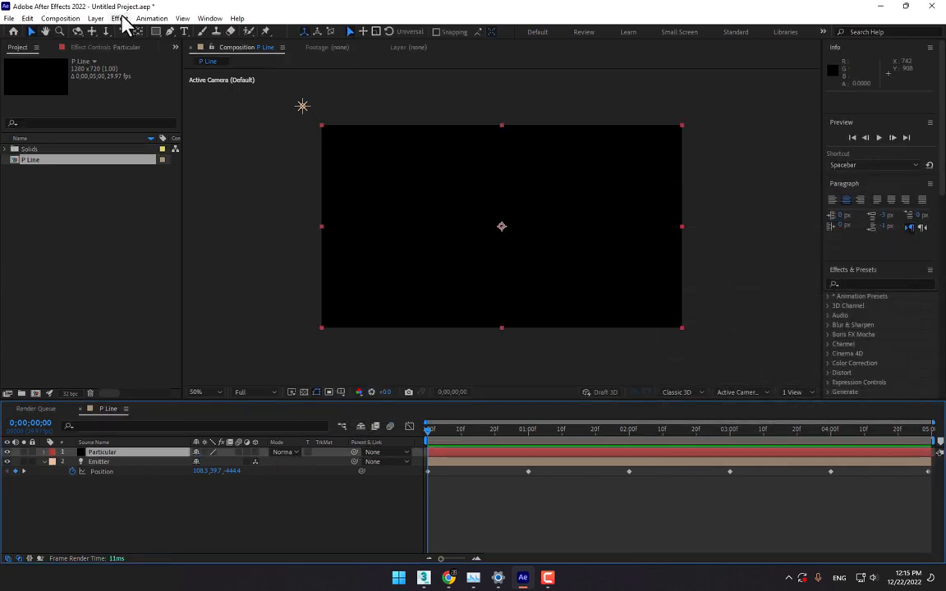
# Apply the RG Trapcode Particular effect to the Particular solid.
pyautogui.click(119, 19)
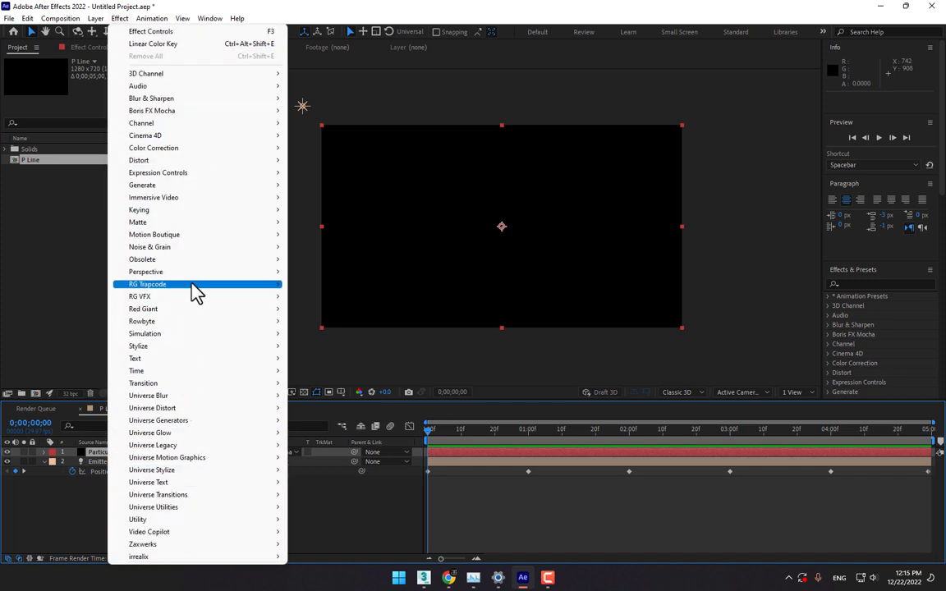
pyautogui.moveTo(249, 296)
pyautogui.click(322, 369)
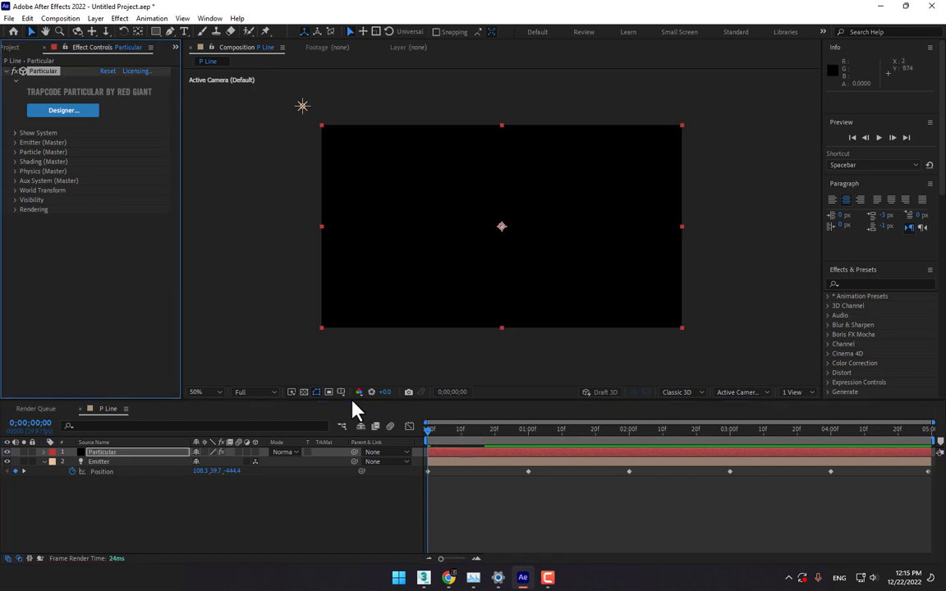
# Save the project on the Desktop under the file name 1.
pyautogui.hotkey('ctrl', 's')
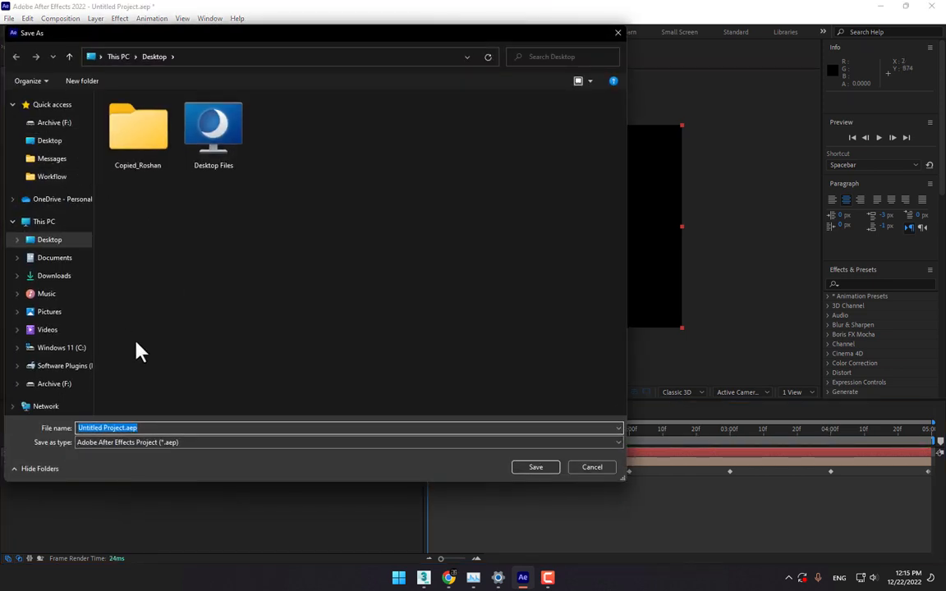
pyautogui.write('1')
pyautogui.press('Return')
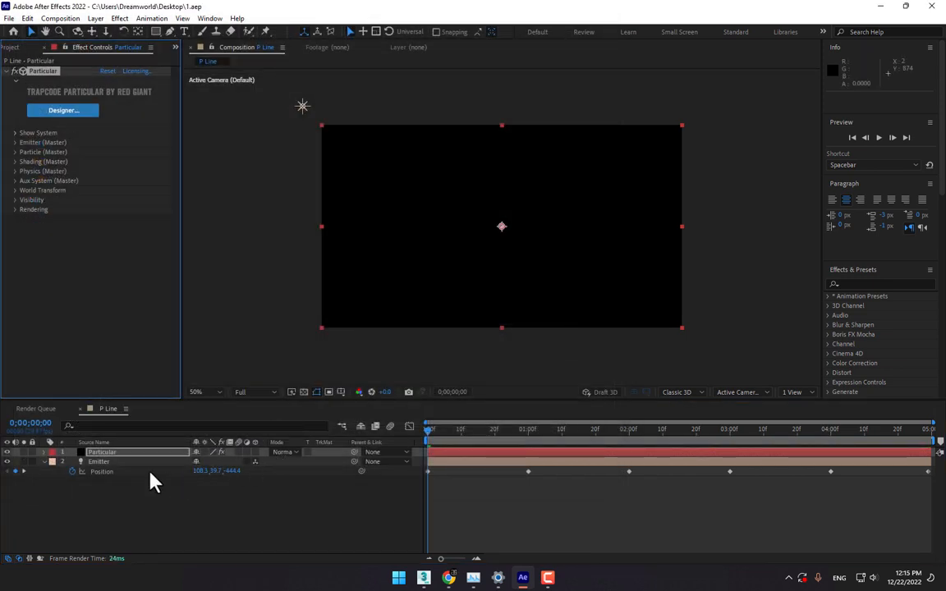
# Set the Particular emitter type to Light(s) and check the light emitter naming without changing it.
pyautogui.click(14, 143)
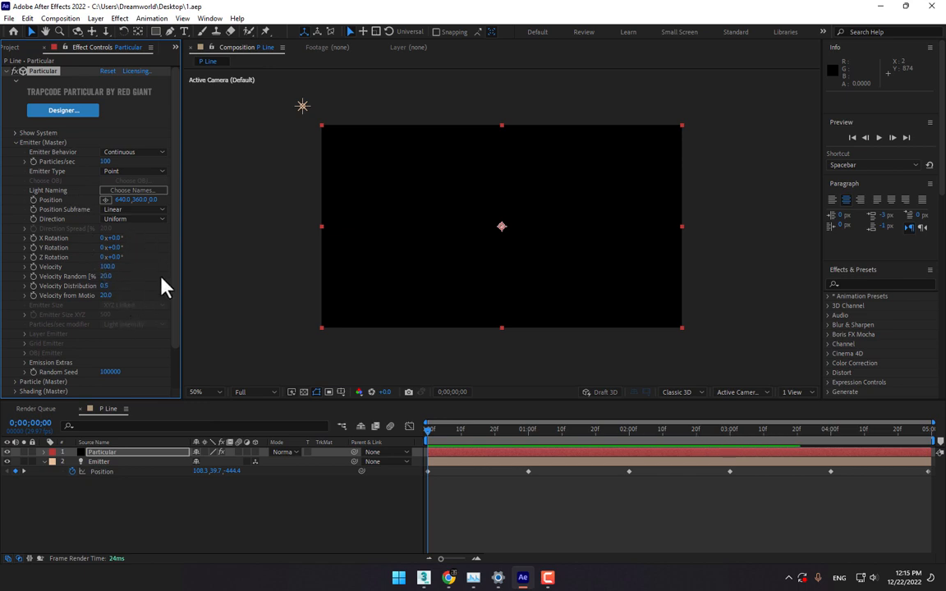
pyautogui.scroll(-1, 174, 250)
pyautogui.scroll(1, 175, 249)
pyautogui.click(123, 171)
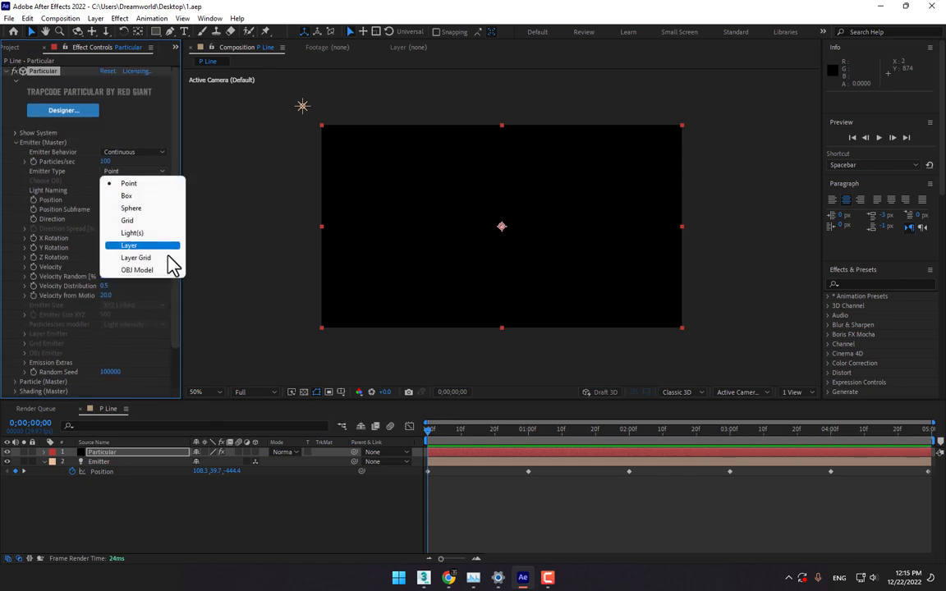
pyautogui.click(133, 234)
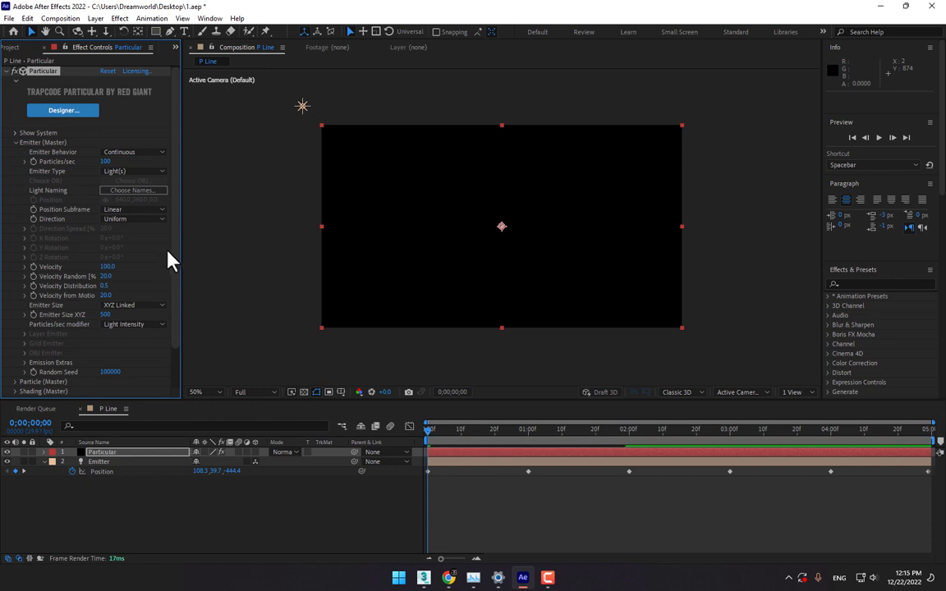
pyautogui.click(134, 192)
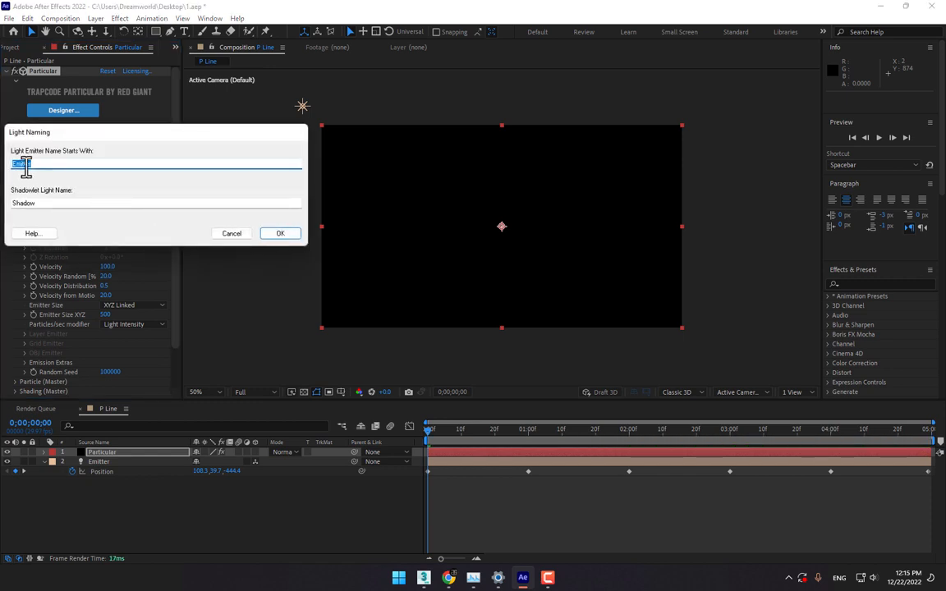
pyautogui.click(232, 234)
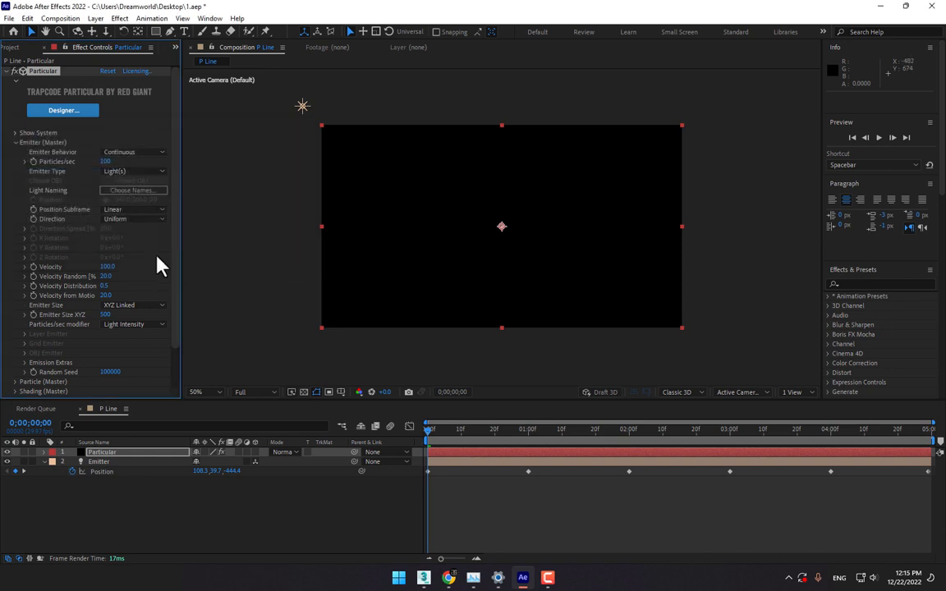
# At 0;00;01;15, set the emitter's Velocity, Velocity Random, Velocity Distribution, Velocity from Motion and Emitter Size XYZ to 0, and Particles/sec to 2470.
pyautogui.moveTo(443, 444); pyautogui.dragTo(579, 433)
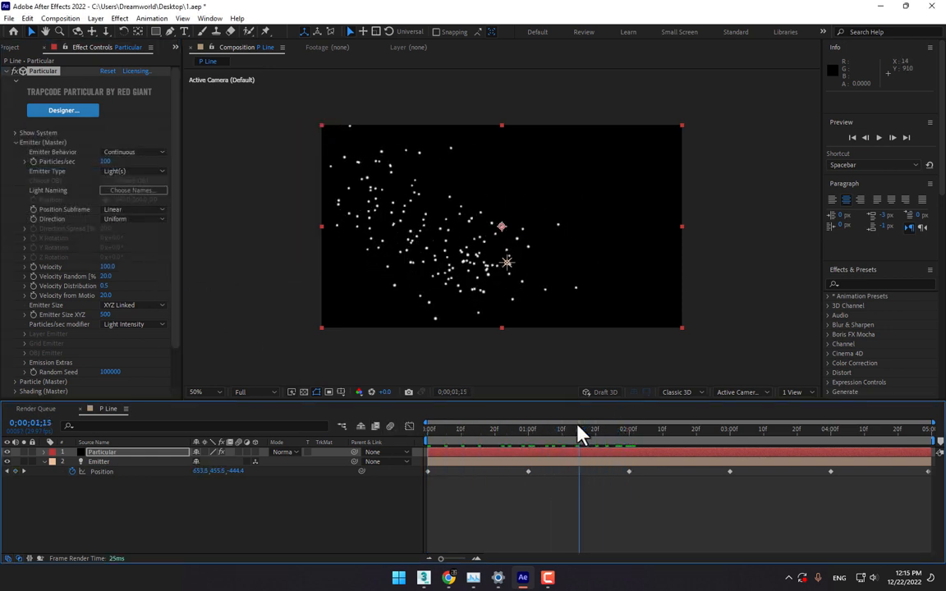
pyautogui.scroll(-2, 174, 243)
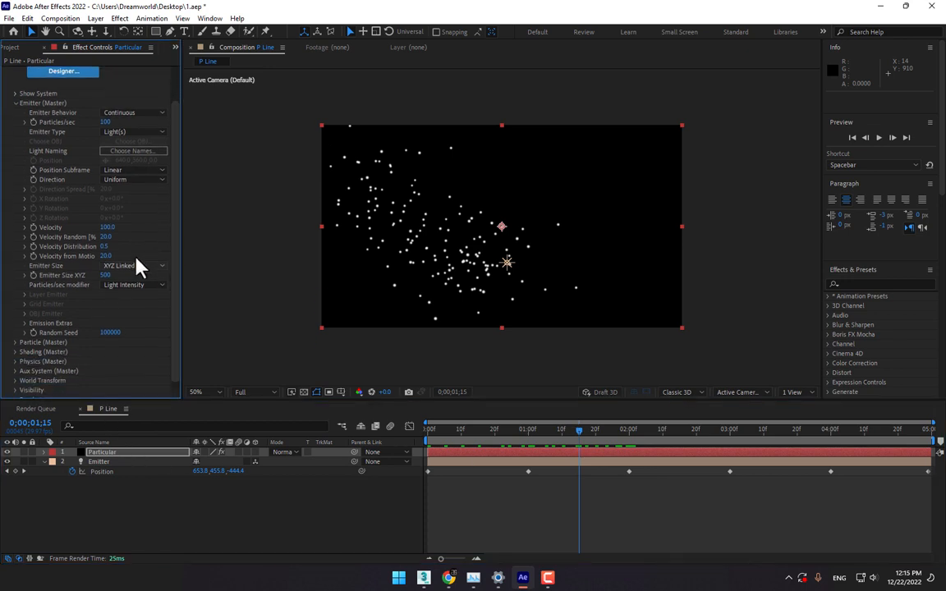
pyautogui.click(110, 228)
pyautogui.press('Tab')
pyautogui.write('0')
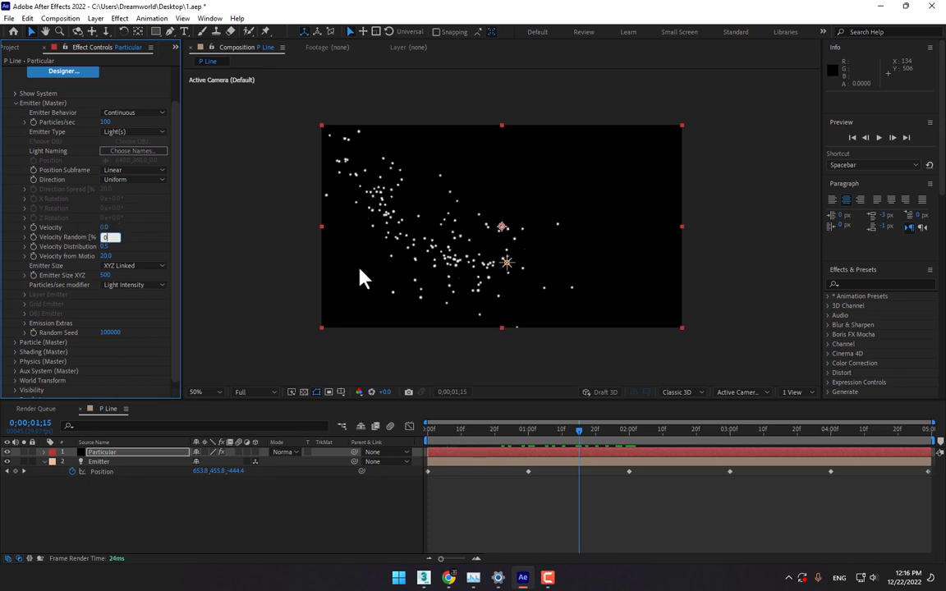
pyautogui.press('Tab')
pyautogui.write('00')
pyautogui.press('Tab')
pyautogui.write('0')
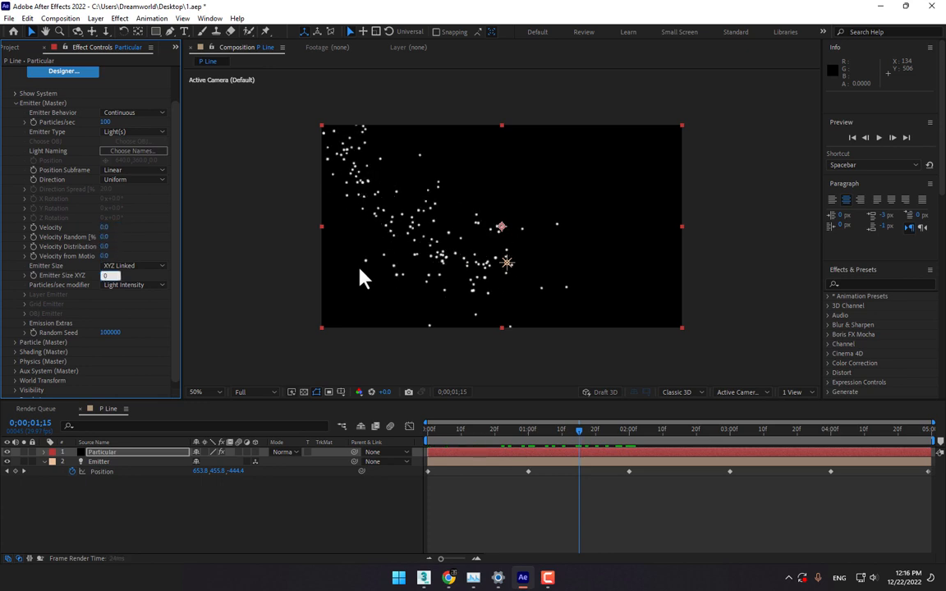
pyautogui.press('Return')
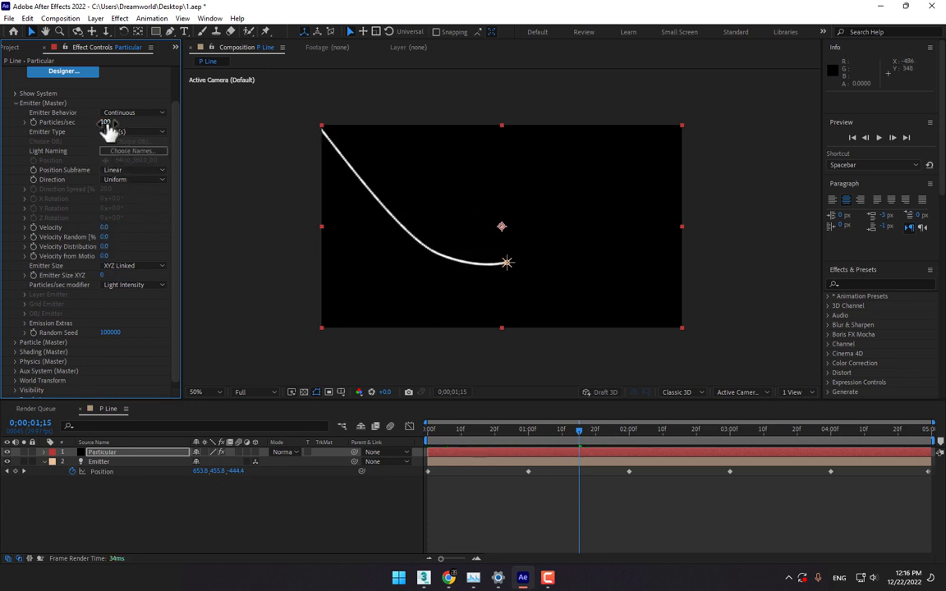
pyautogui.moveTo(106, 122); pyautogui.dragTo(208, 124)
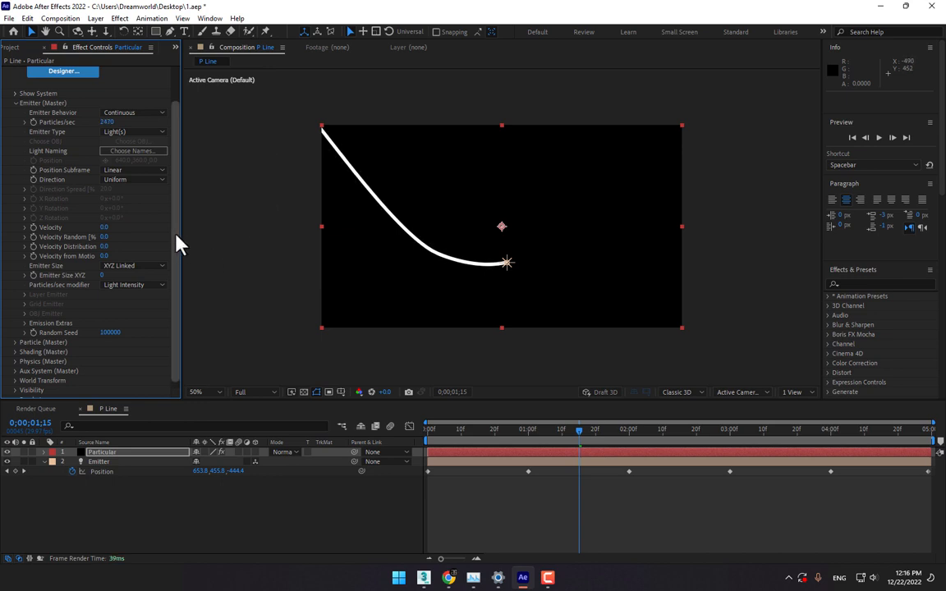
# Set the particle type to Streaklet with Size 20, Opacity 14 and Opacity Random 100%.
pyautogui.click(16, 338)
pyautogui.scroll(-4, 15, 349)
pyautogui.click(129, 202)
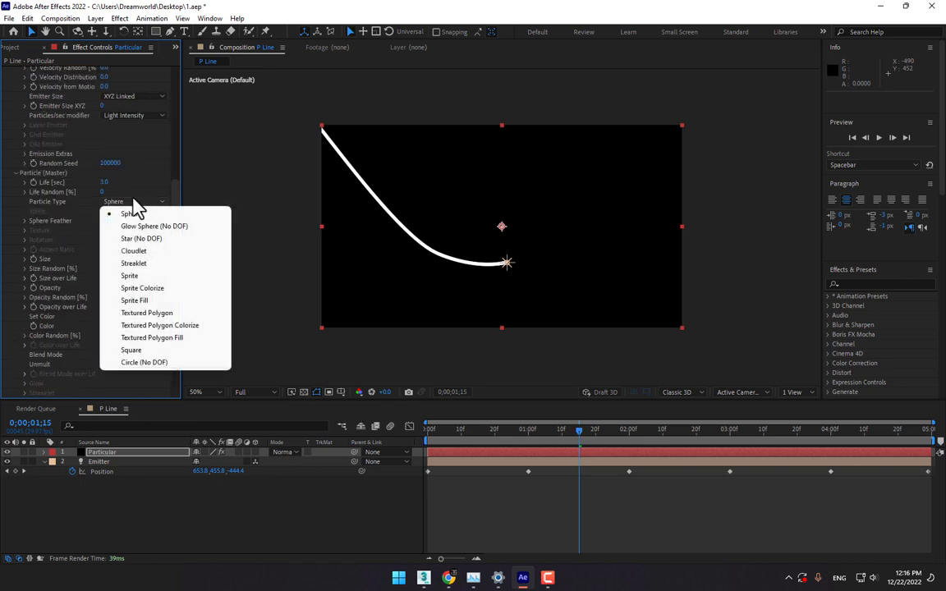
pyautogui.click(139, 262)
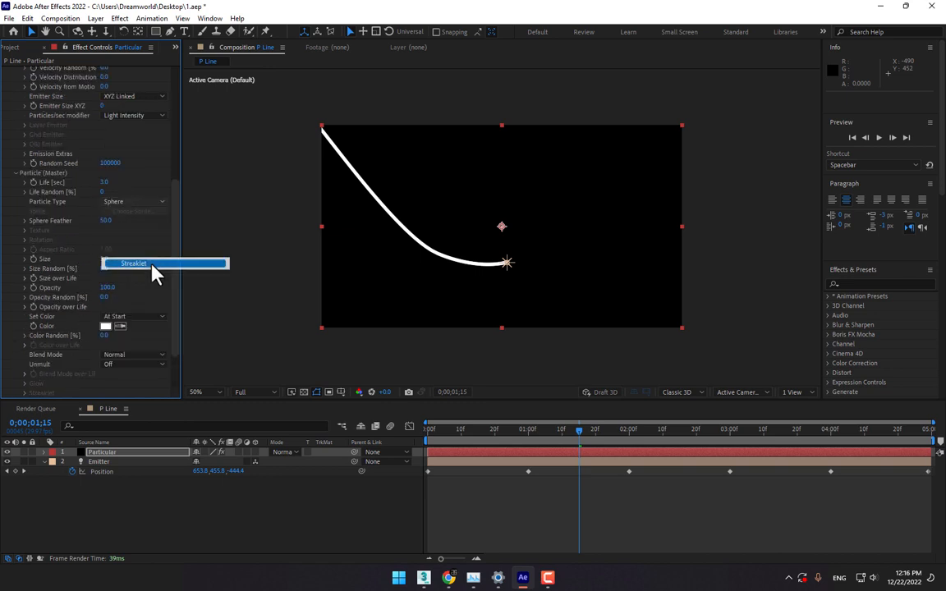
pyautogui.moveTo(109, 261); pyautogui.dragTo(119, 258)
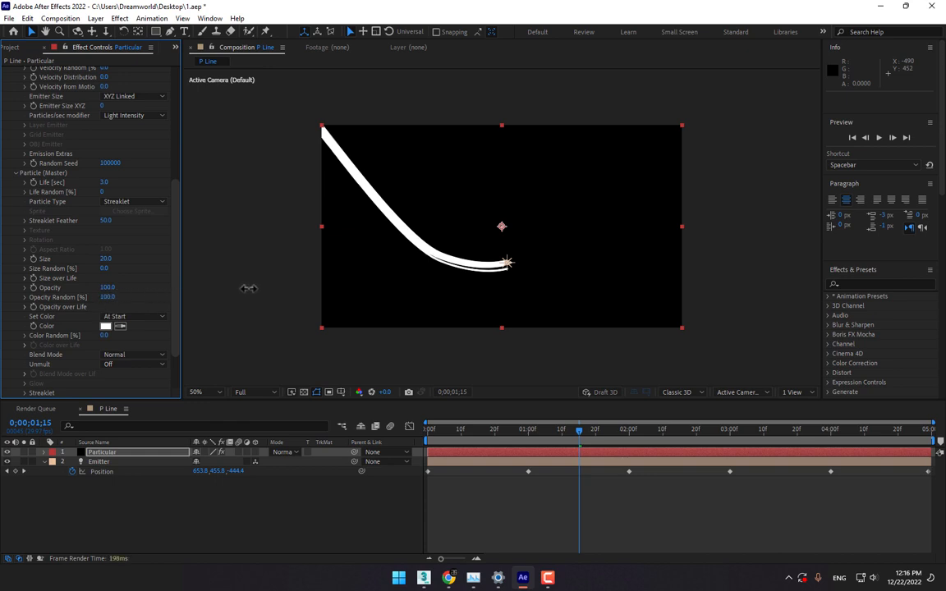
pyautogui.moveTo(248, 287)
pyautogui.mouseDown()
pyautogui.moveTo(120, 302)
pyautogui.moveTo(100, 337)
pyautogui.moveTo(110, 336)
pyautogui.mouseUp()
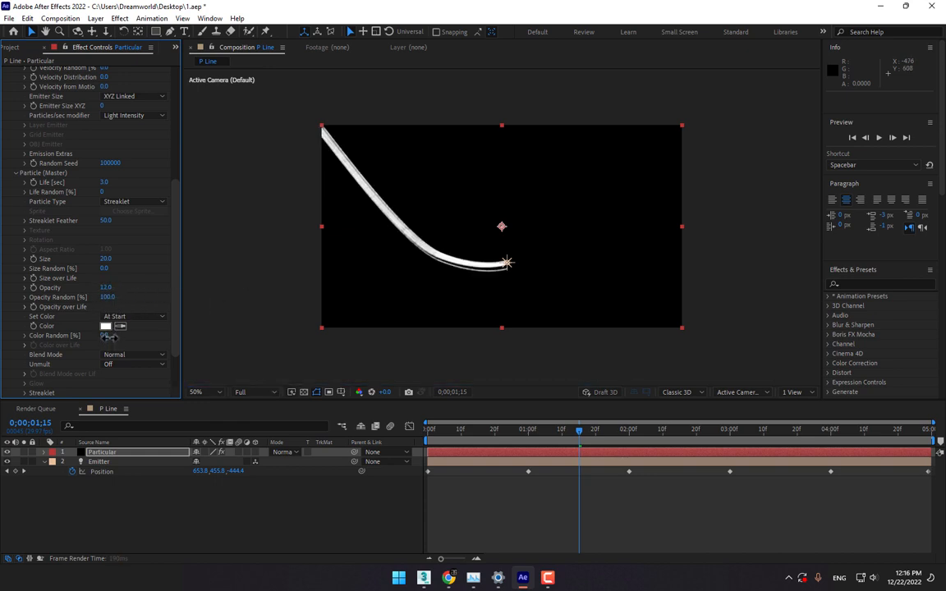
# Apply the Opacity over Life preset curve that rises quickly to a peak and fades to zero at the end.
pyautogui.click(25, 308)
pyautogui.moveTo(184, 295); pyautogui.dragTo(212, 304)
pyautogui.click(179, 305)
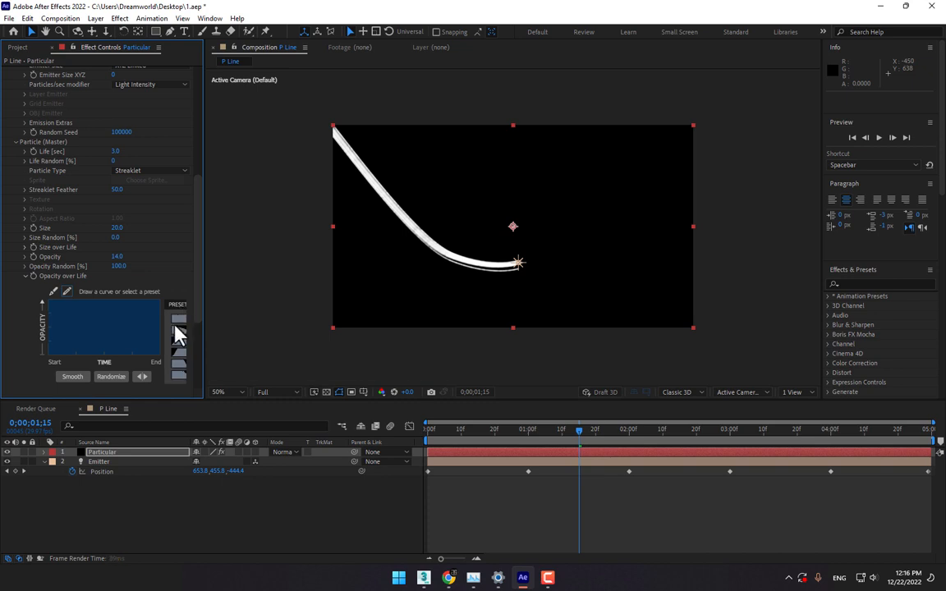
pyautogui.click(175, 351)
pyautogui.moveTo(202, 300); pyautogui.dragTo(215, 302)
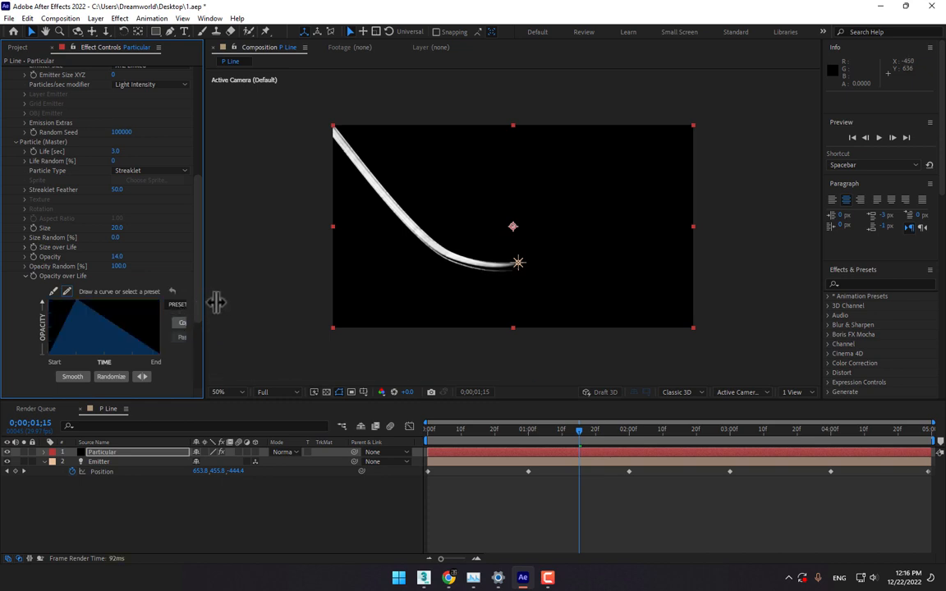
# Give Size over Life the same quick-rise, slow-fade curve as Opacity over Life.
pyautogui.click(24, 248)
pyautogui.click(179, 276)
pyautogui.click(185, 315)
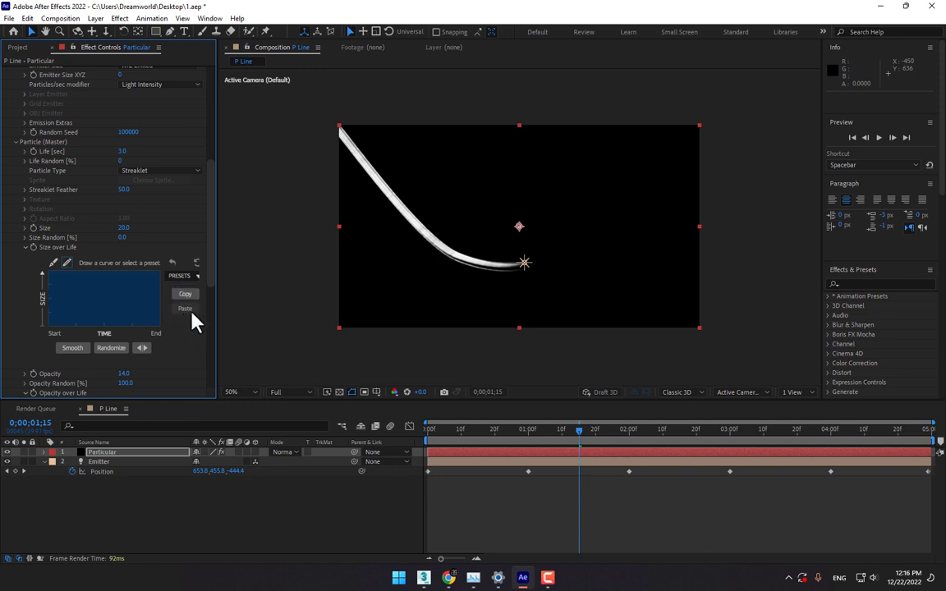
# Move the current time to 0;00;03;18 and raise the emitter's Particles/sec to 5000.
pyautogui.moveTo(212, 283); pyautogui.dragTo(211, 177)
pyautogui.moveTo(494, 433); pyautogui.dragTo(793, 432)
pyautogui.click(124, 138)
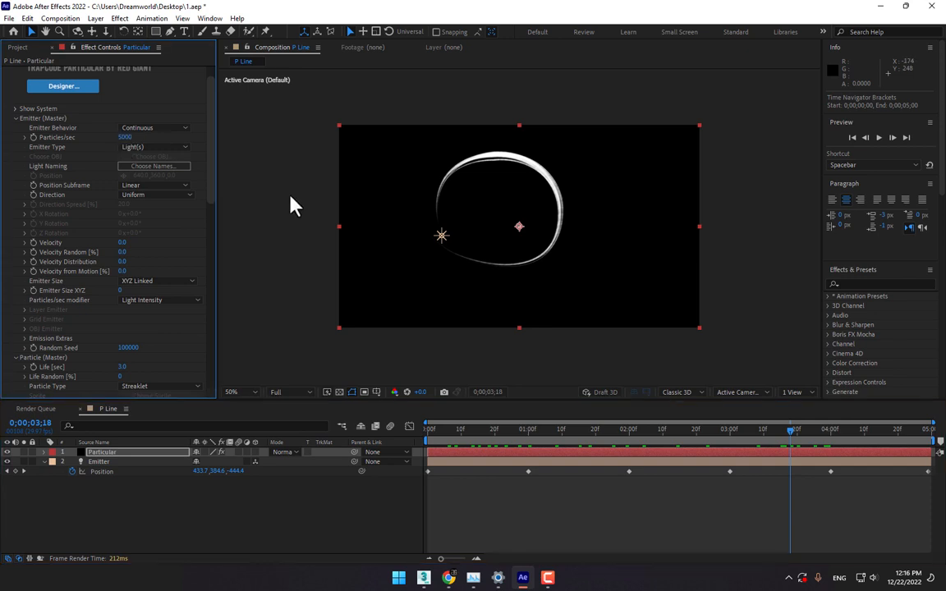
# Set the particle Life to 5 seconds and scrub the timeline to 0;00;04;09 to check the trail.
pyautogui.scroll(-3, 213, 200)
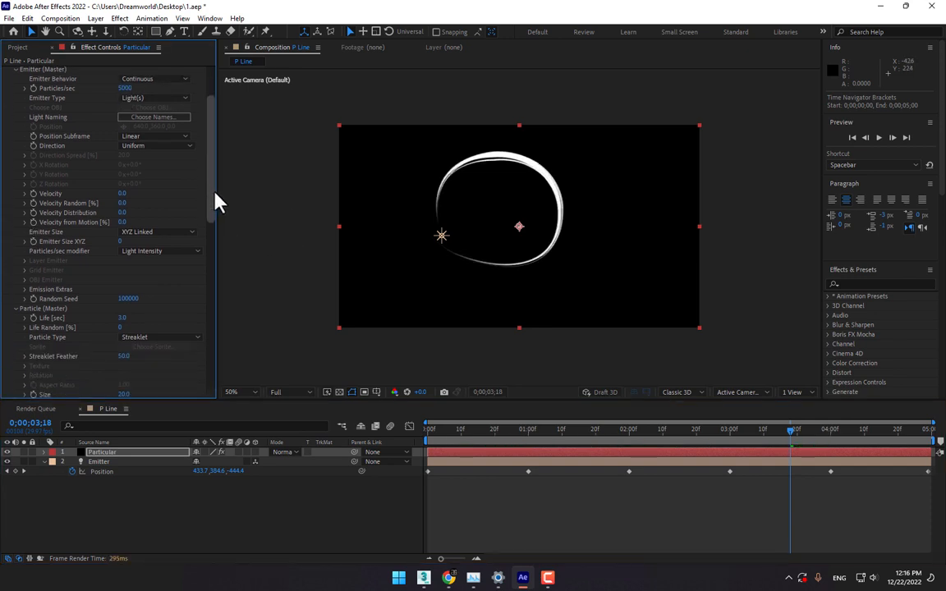
pyautogui.moveTo(211, 195); pyautogui.dragTo(211, 247)
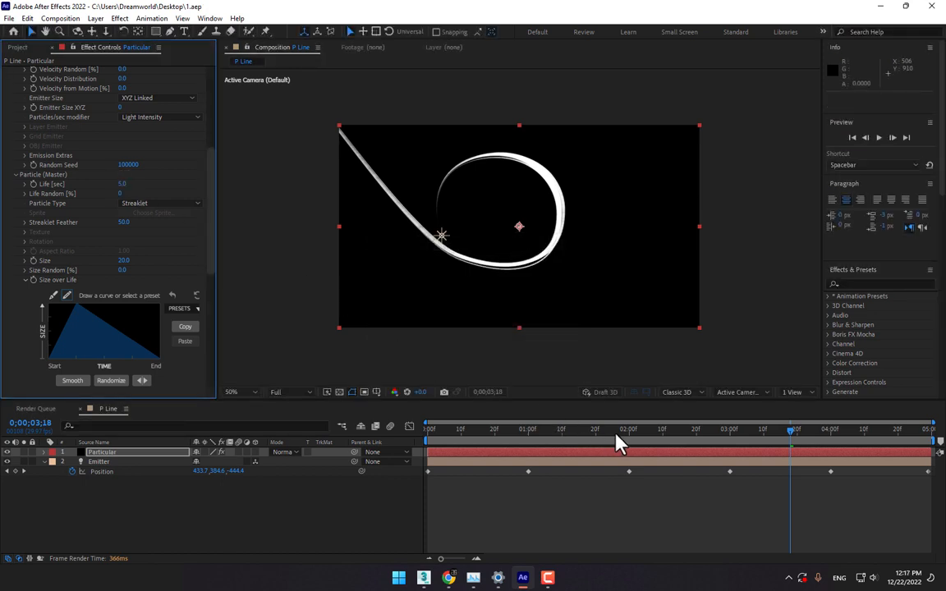
pyautogui.moveTo(569, 429); pyautogui.dragTo(861, 429)
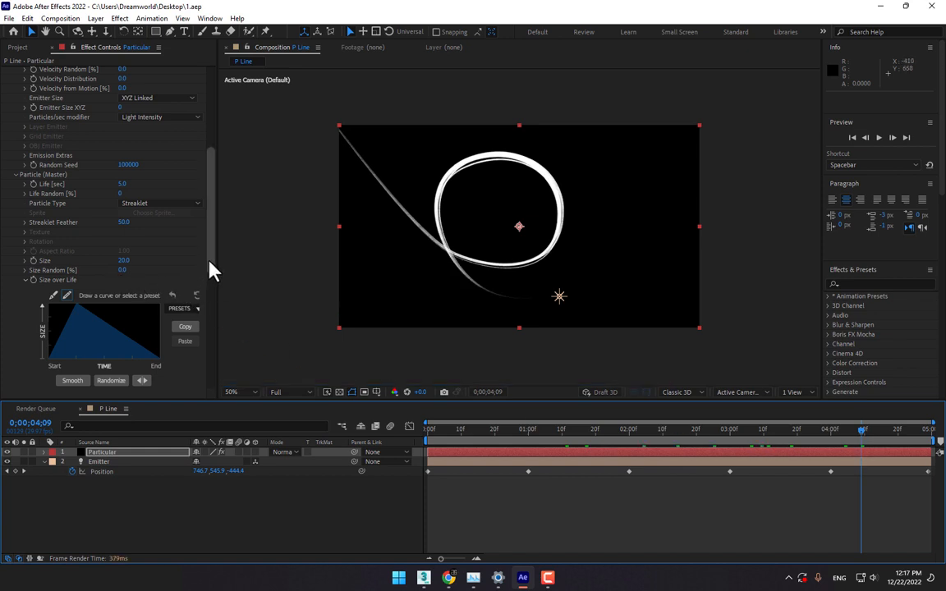
# Set the particle Opacity to 10.
pyautogui.scroll(-2, 188, 233)
pyautogui.scroll(-2, 189, 243)
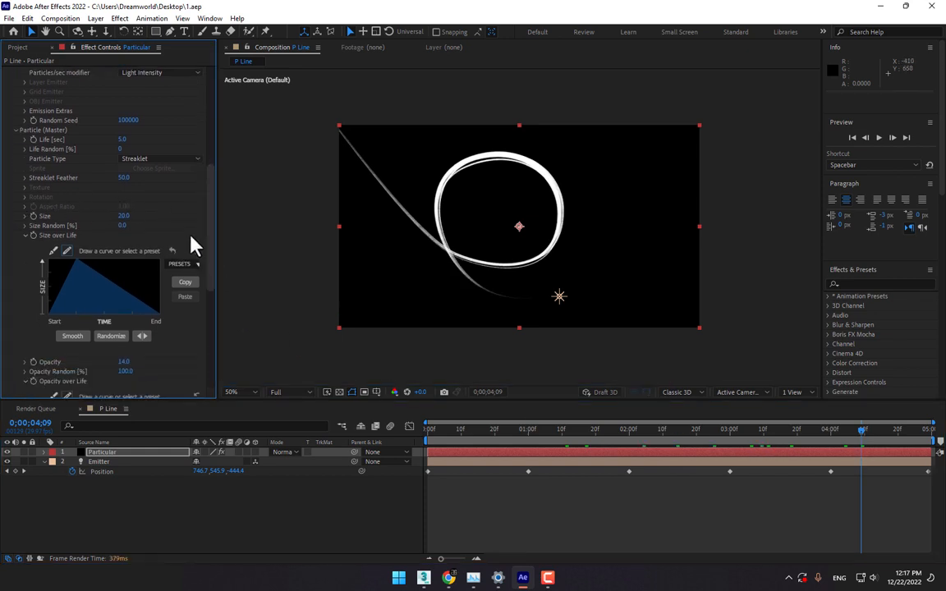
pyautogui.scroll(-4, 185, 345)
pyautogui.click(124, 312)
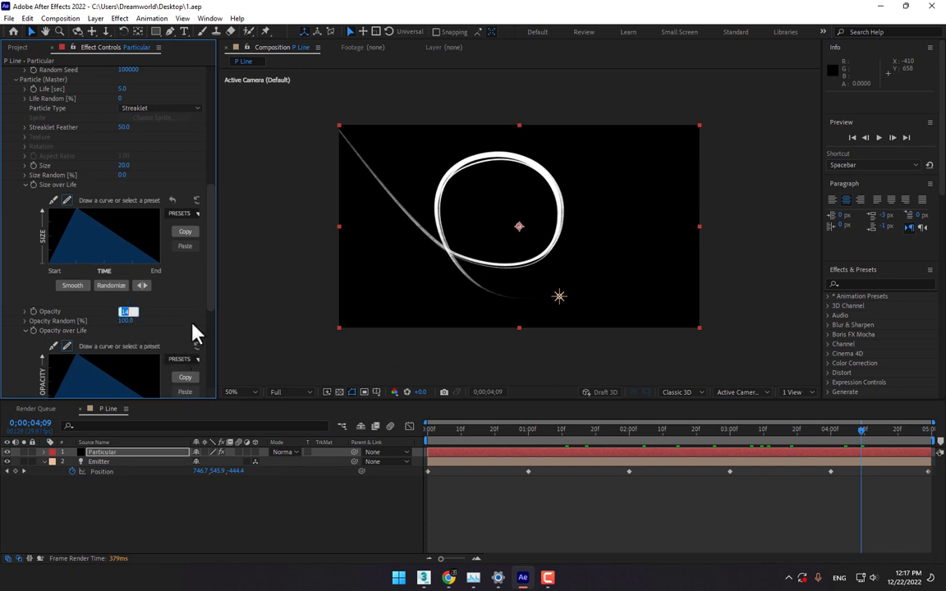
pyautogui.write('10')
pyautogui.press('Return')
# Change the particle color from white to a bright turquoise with hue 169° and scrub the animation to 0;00;03;29.
pyautogui.moveTo(206, 277); pyautogui.dragTo(197, 355)
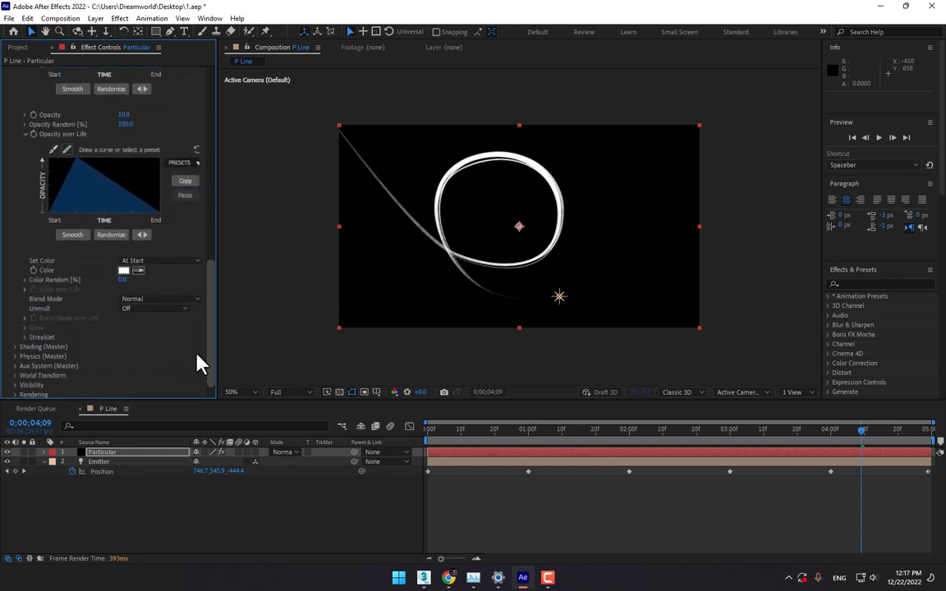
pyautogui.click(124, 270)
pyautogui.click(669, 387)
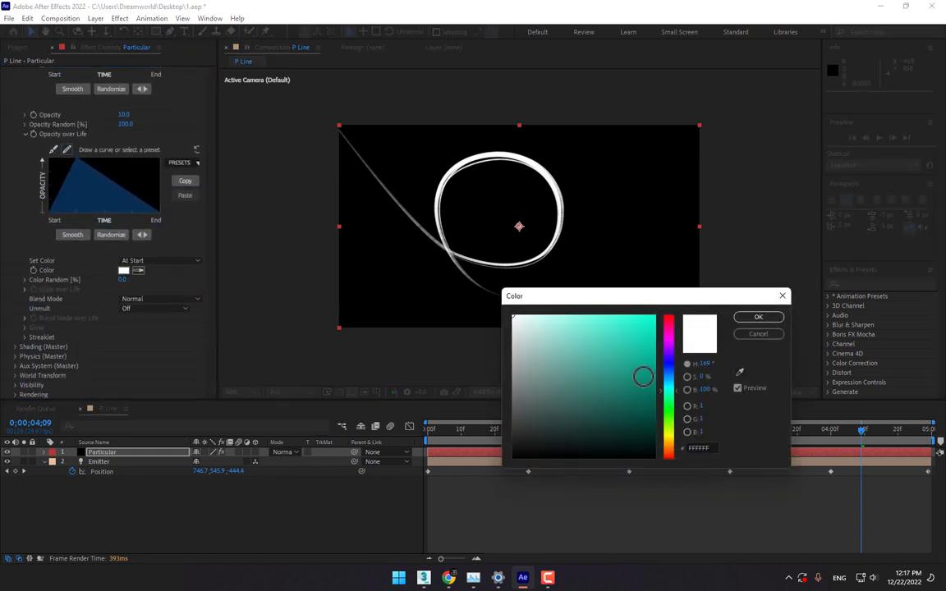
pyautogui.moveTo(644, 376); pyautogui.dragTo(671, 302)
pyautogui.click(758, 318)
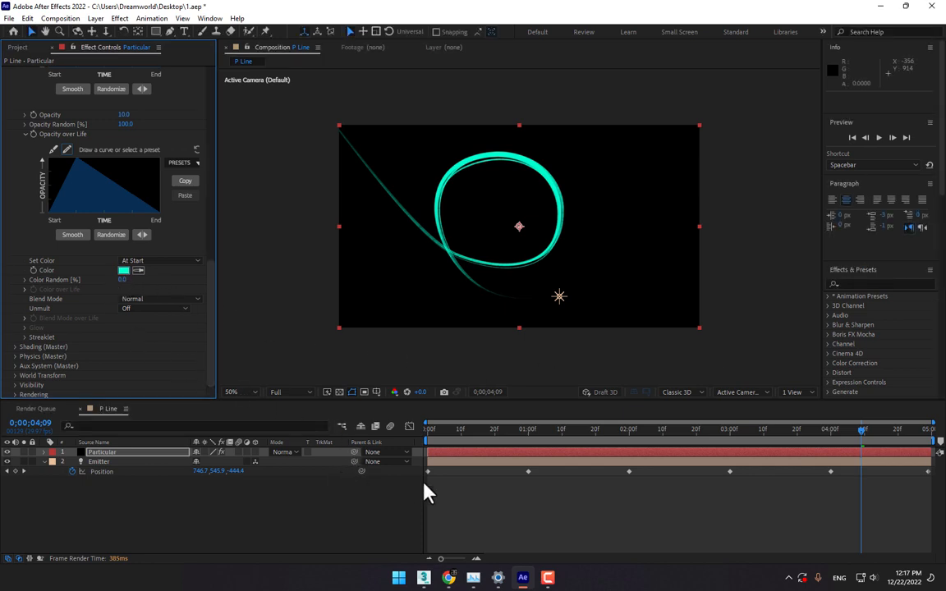
pyautogui.moveTo(456, 433)
pyautogui.mouseDown()
pyautogui.moveTo(733, 434)
pyautogui.moveTo(828, 447)
pyautogui.mouseUp()
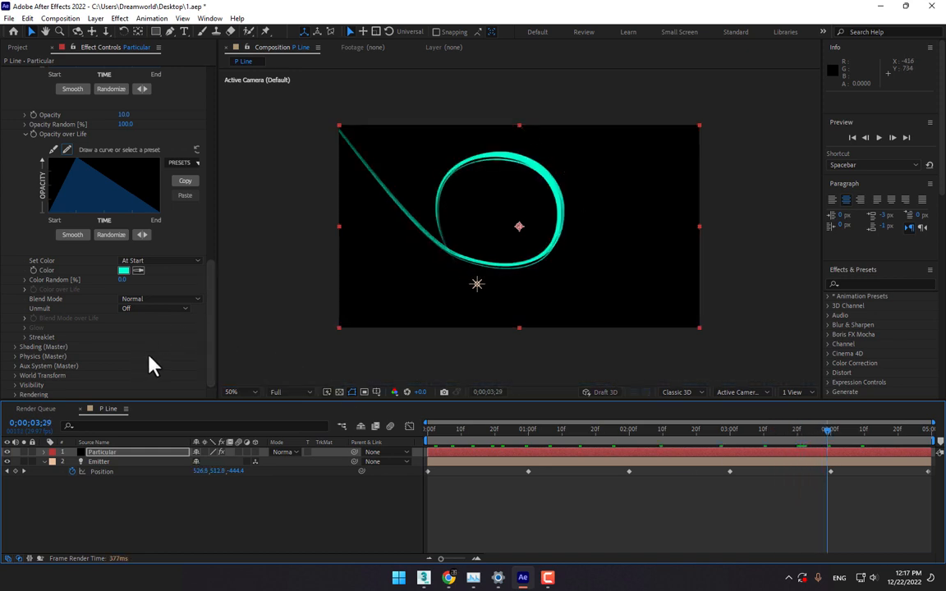
# Turn Unmult on for the particles and set their Blend Mode to Add.
pyautogui.scroll(-1, 148, 356)
pyautogui.scroll(3, 150, 358)
pyautogui.scroll(-3, 95, 357)
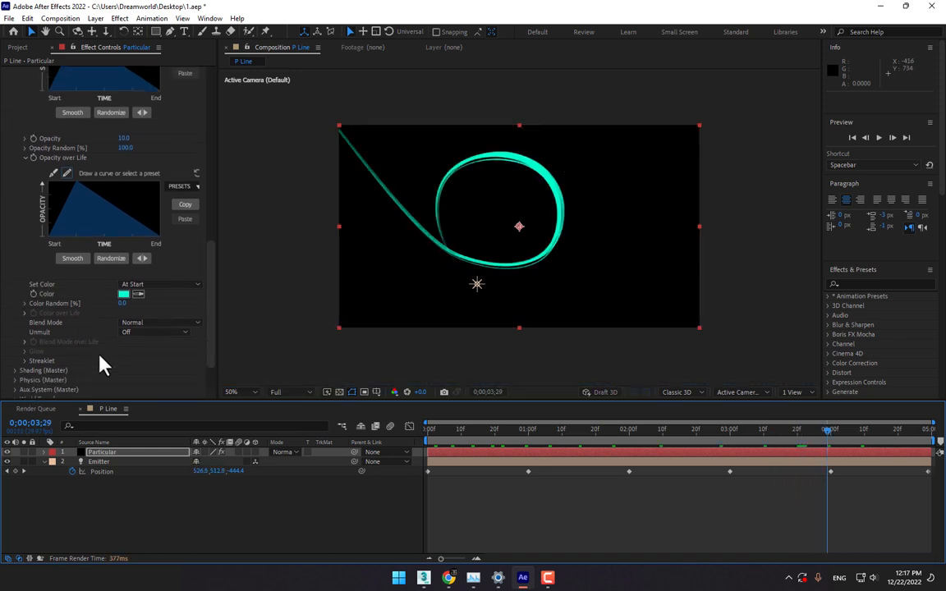
pyautogui.click(144, 307)
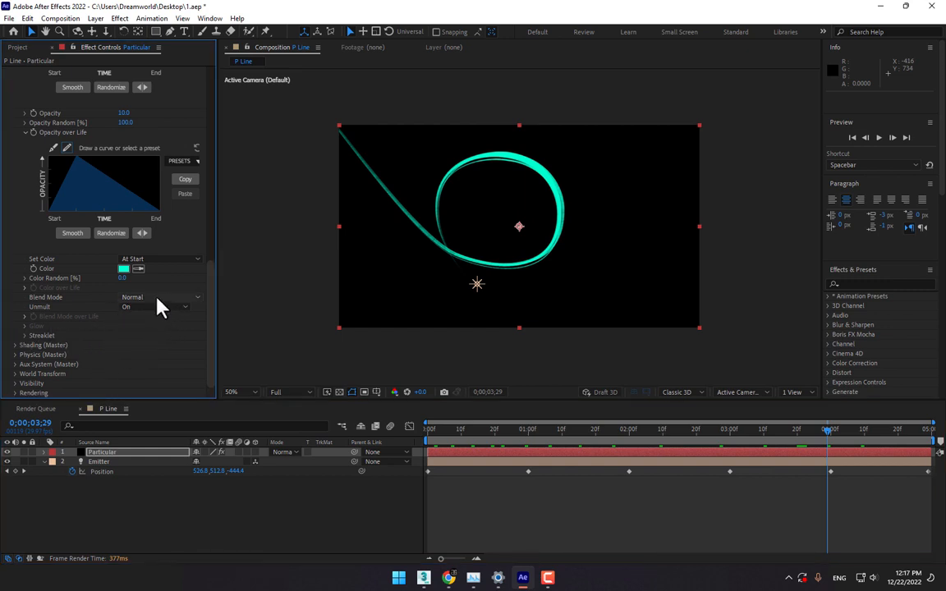
pyautogui.click(157, 299)
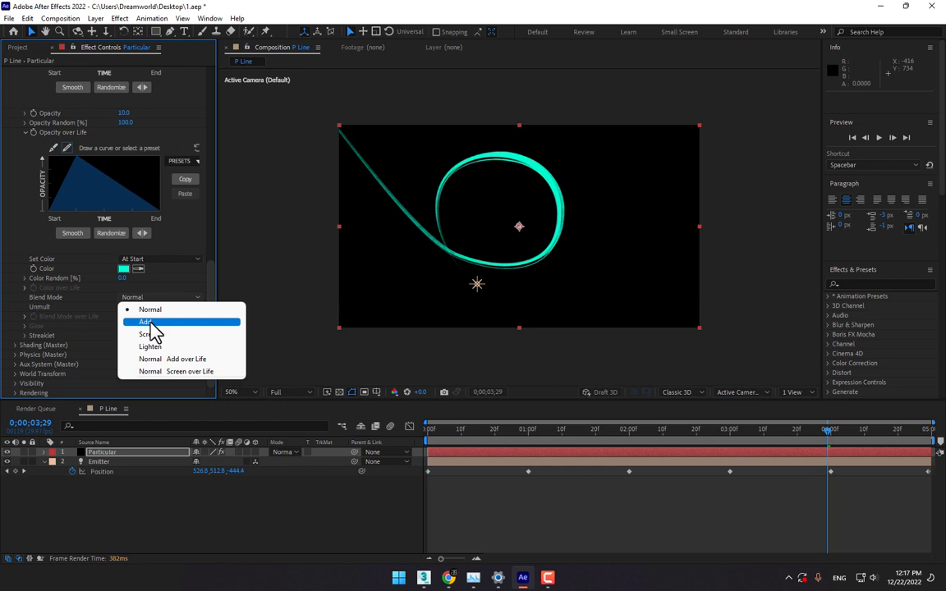
pyautogui.click(151, 324)
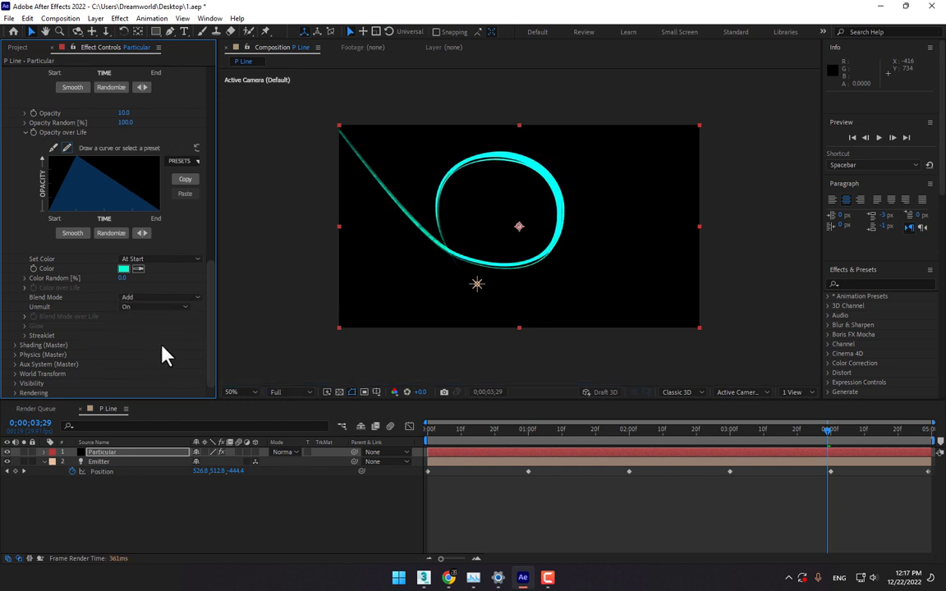
# Find the Stylize Glow effect and apply it to the Particular layer.
pyautogui.scroll(3, 187, 244)
pyautogui.scroll(4, 168, 271)
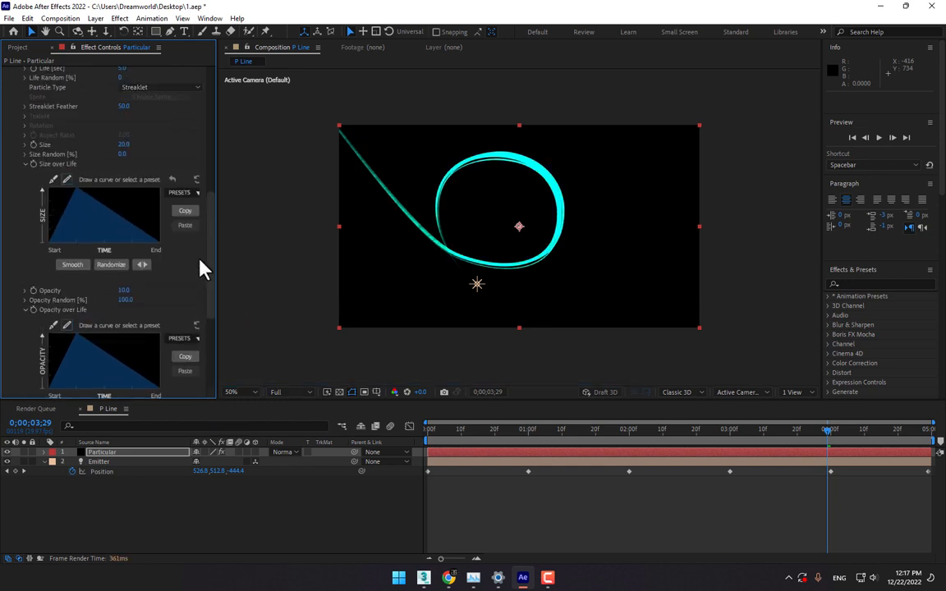
pyautogui.click(853, 283)
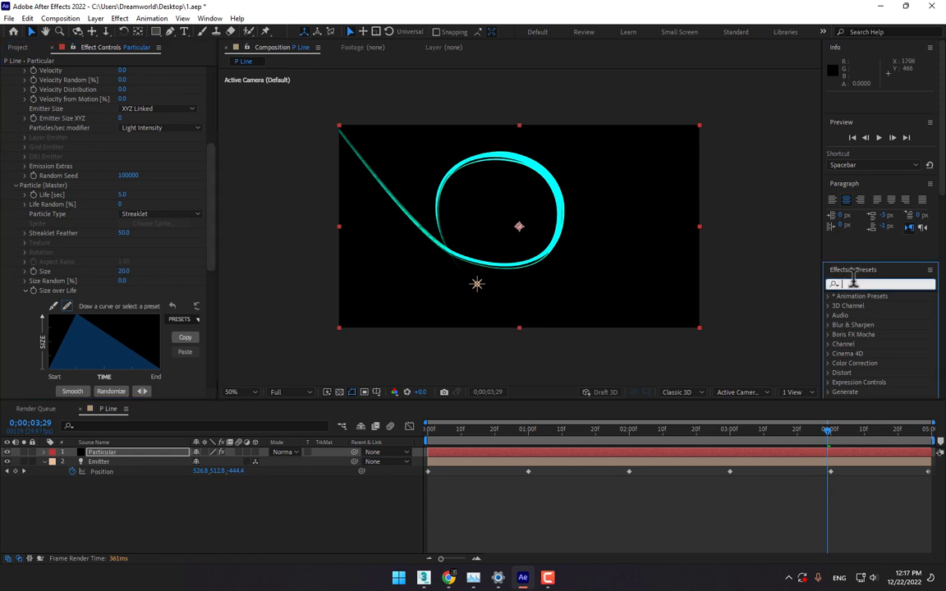
pyautogui.write('glow')
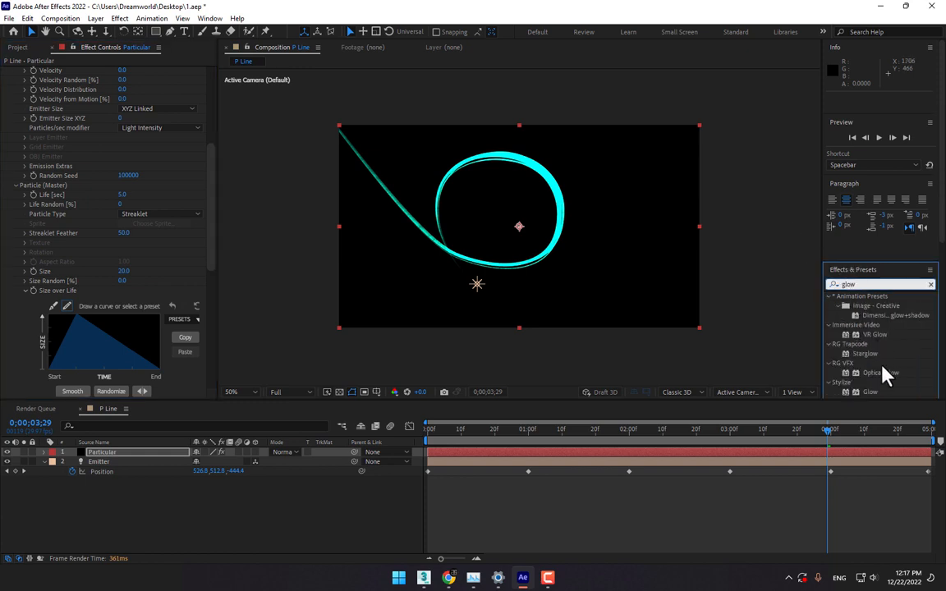
pyautogui.doubleClick(869, 393)
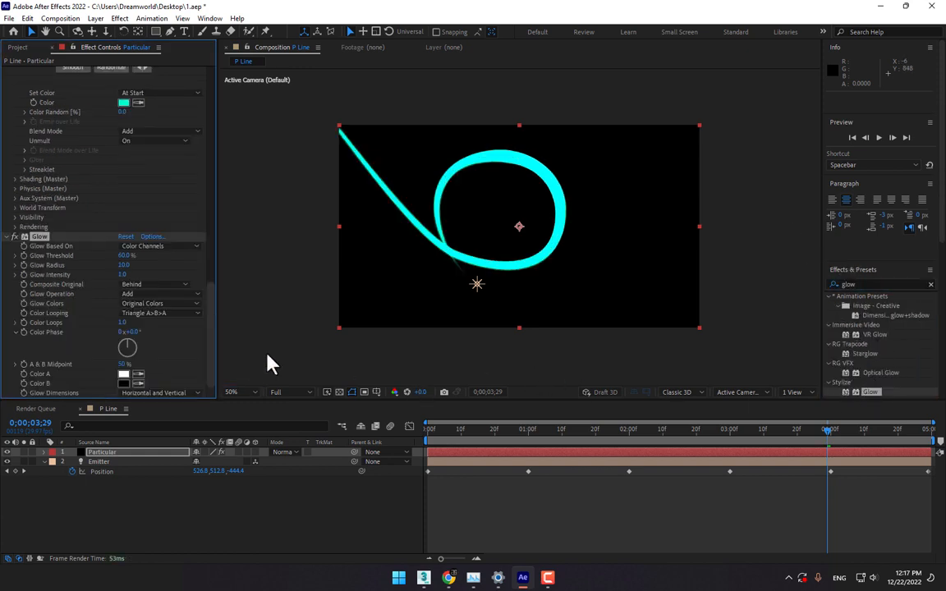
# Try a Glow Threshold of 52.5%, a Glow Radius of 187 and a Glow Intensity of 0.2.
pyautogui.moveTo(126, 256); pyautogui.dragTo(193, 264)
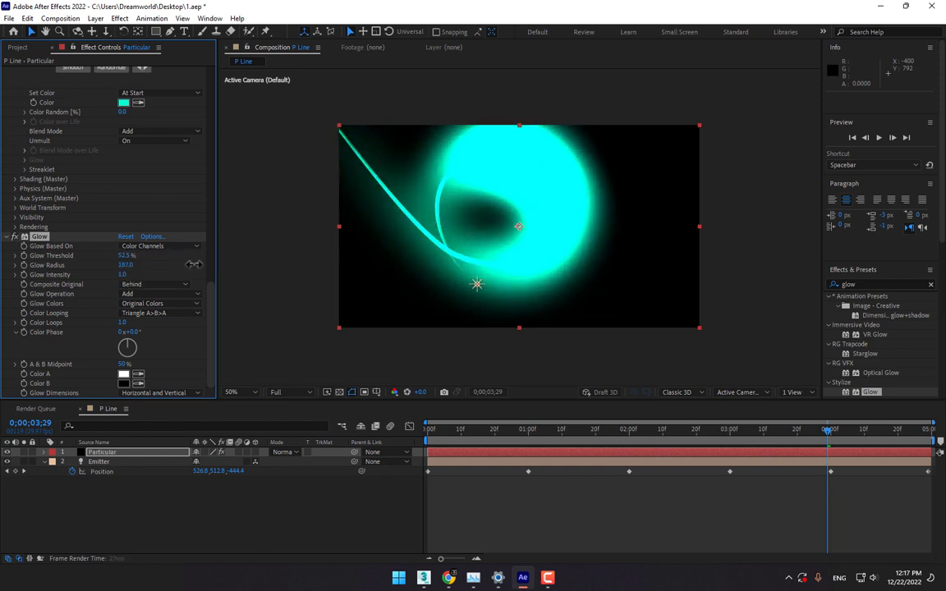
pyautogui.click(125, 275)
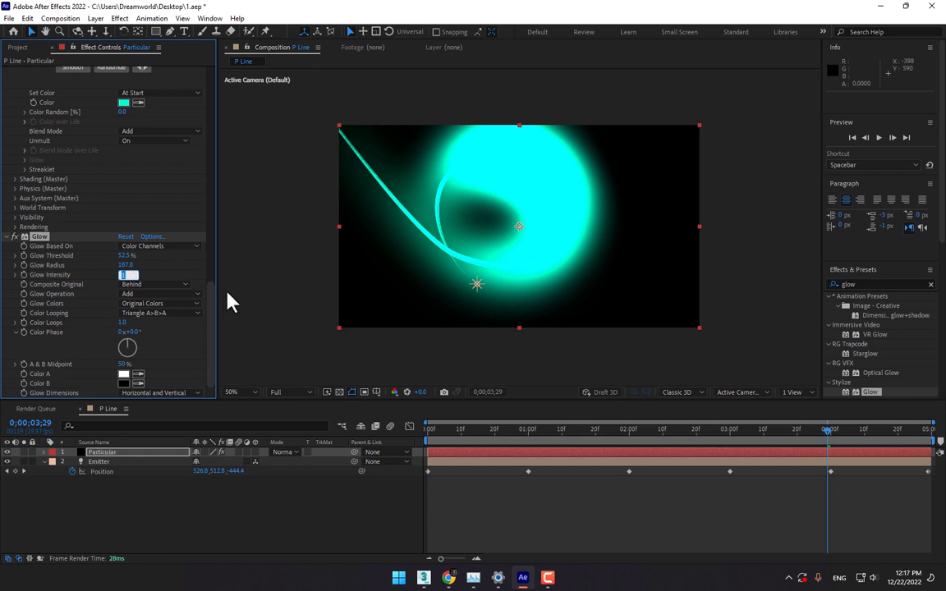
pyautogui.write('0.2')
pyautogui.press('Return')
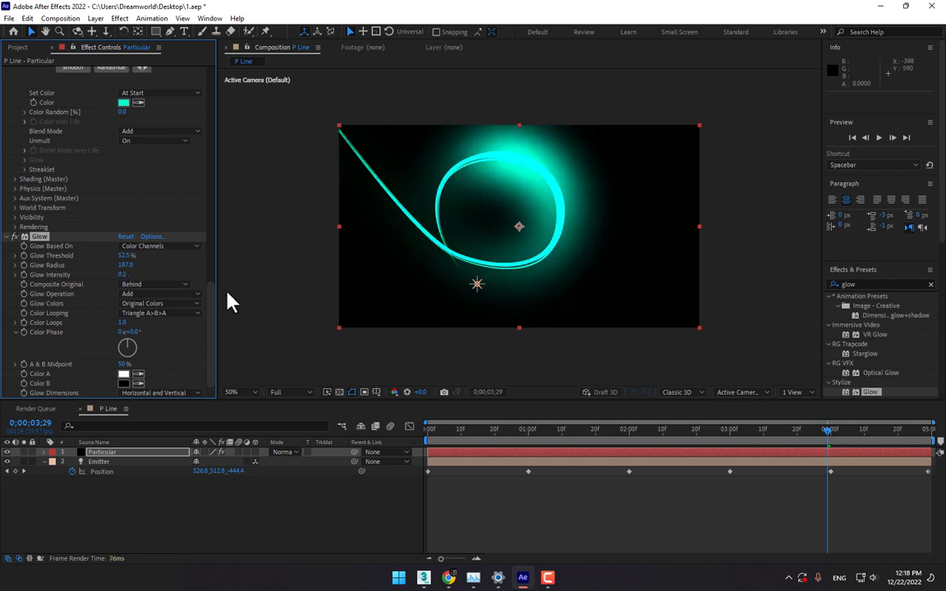
# Refine the glow to Intensity 0.1, Threshold 27.5% and Radius 102.
pyautogui.moveTo(125, 255); pyautogui.dragTo(155, 266)
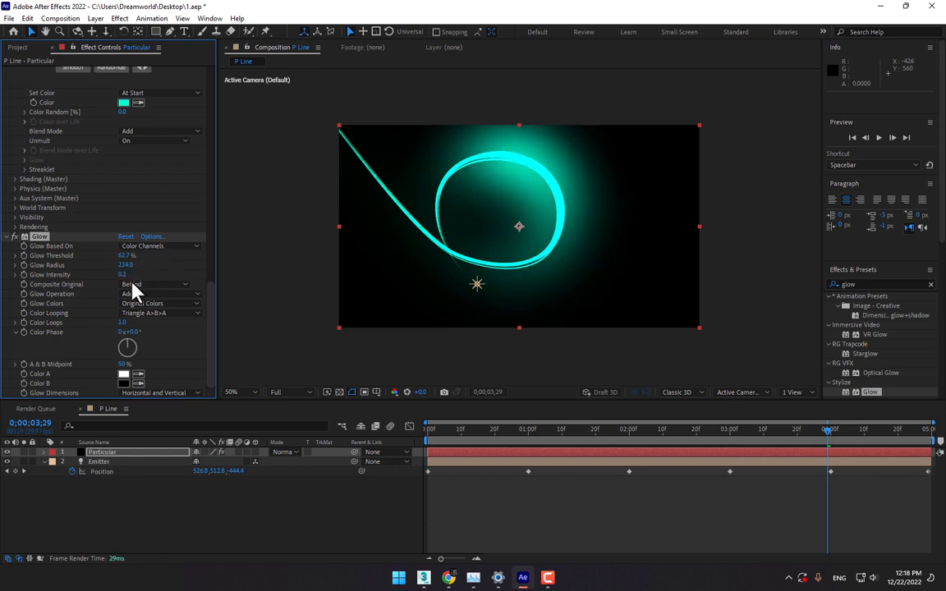
pyautogui.click(123, 275)
pyautogui.write('0.1')
pyautogui.press('Return')
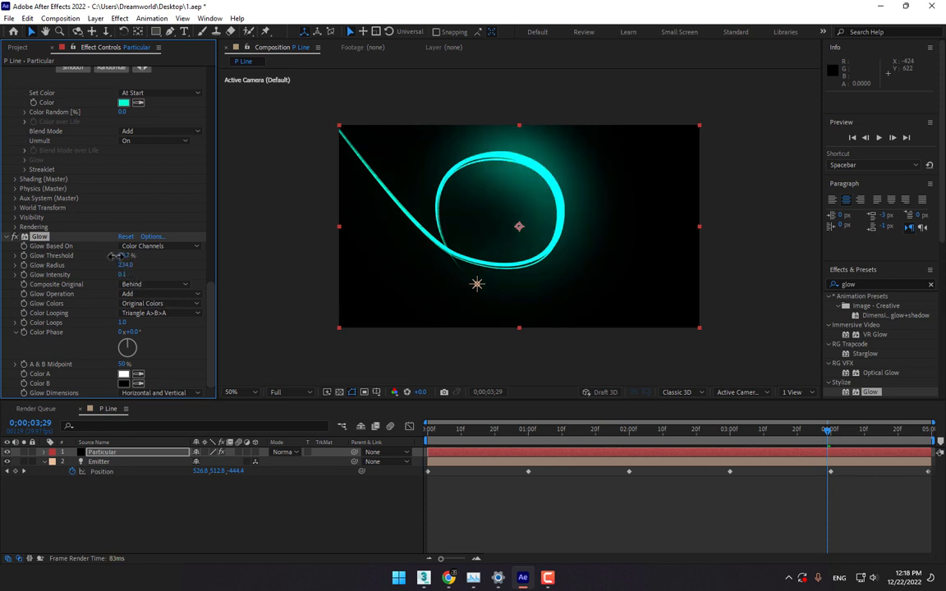
pyautogui.moveTo(166, 255); pyautogui.dragTo(64, 275)
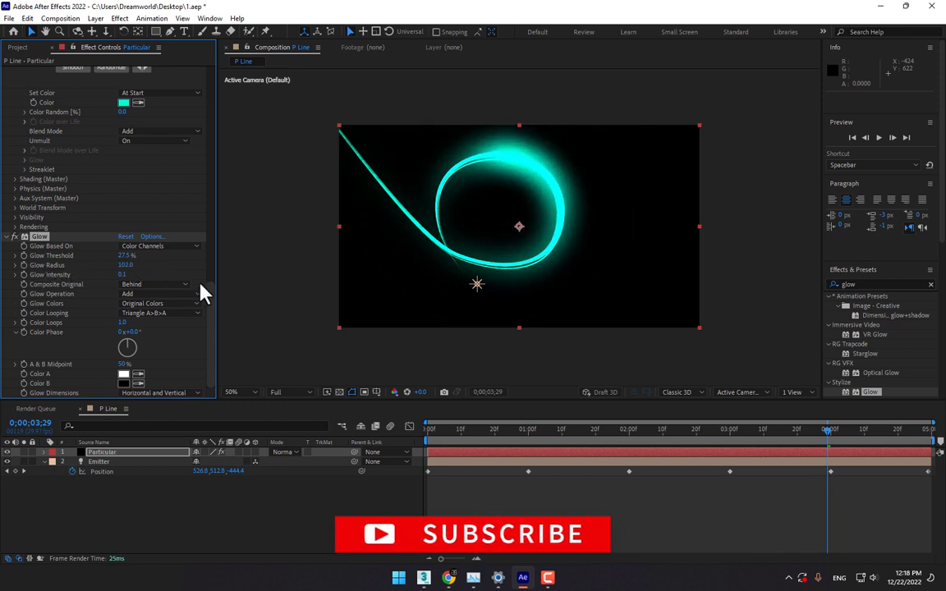
# Reduce the particle Size to 10.
pyautogui.moveTo(213, 306); pyautogui.dragTo(207, 185)
pyautogui.scroll(1, 112, 191)
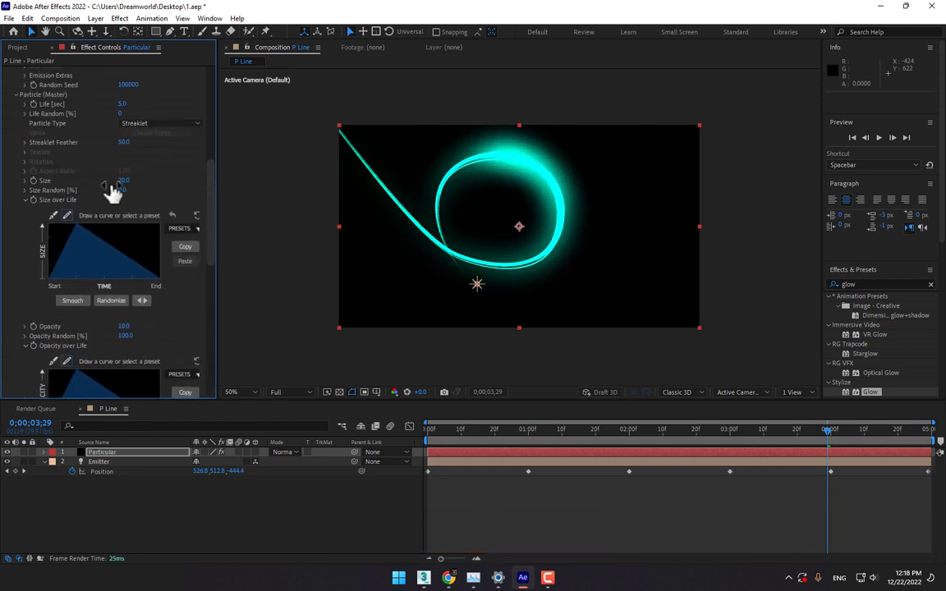
pyautogui.click(124, 181)
pyautogui.write('10')
pyautogui.press('Return')
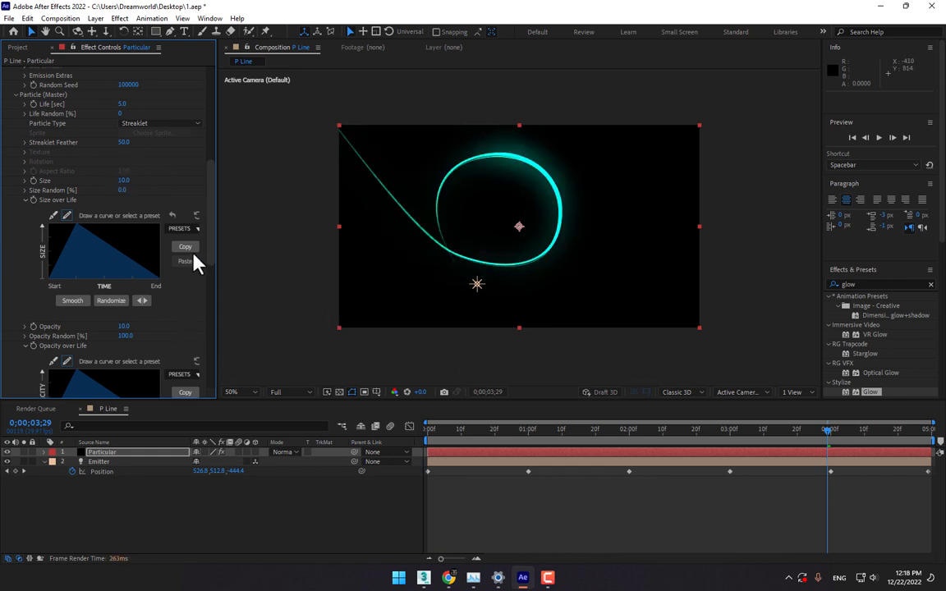
# Change the particle Blend Mode to Screen.
pyautogui.moveTo(212, 223); pyautogui.dragTo(205, 299)
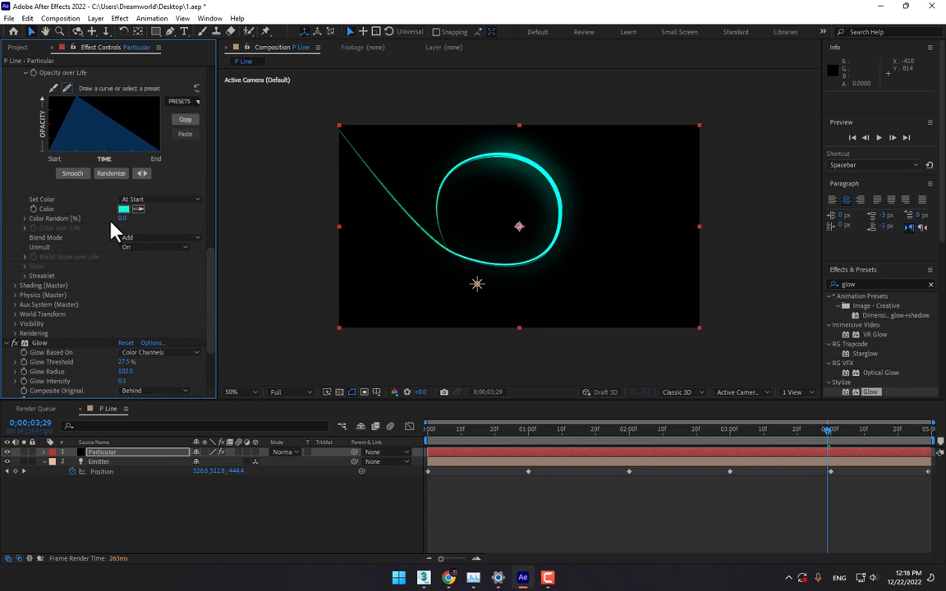
pyautogui.click(140, 238)
pyautogui.click(163, 275)
pyautogui.scroll(-1, 184, 315)
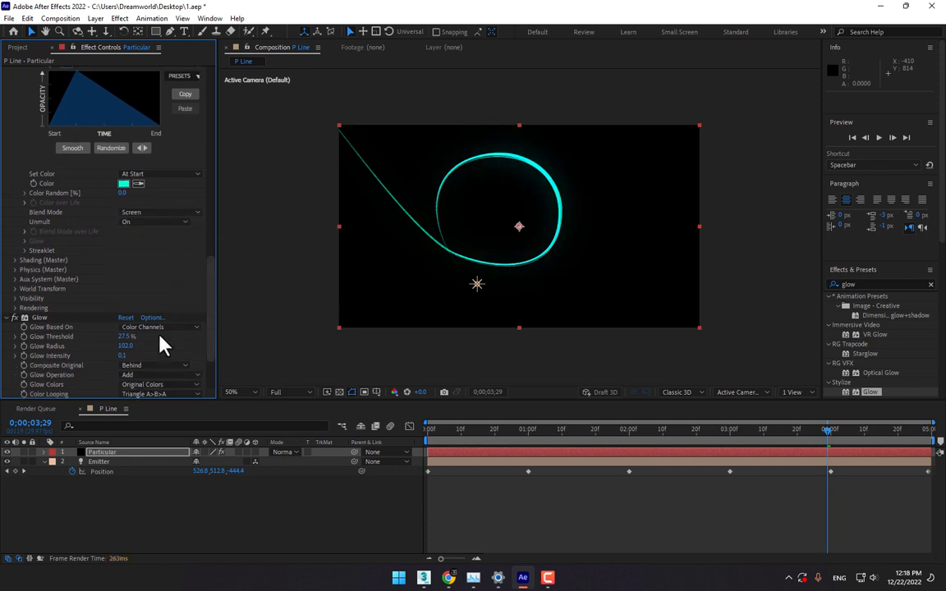
# Set the Glow Threshold to 28.5%, Glow Radius to 46.1 and Glow Intensity to 0.5, and check the line at 0;00;02;23.
pyautogui.moveTo(124, 336); pyautogui.dragTo(175, 344)
pyautogui.moveTo(107, 345); pyautogui.dragTo(50, 359)
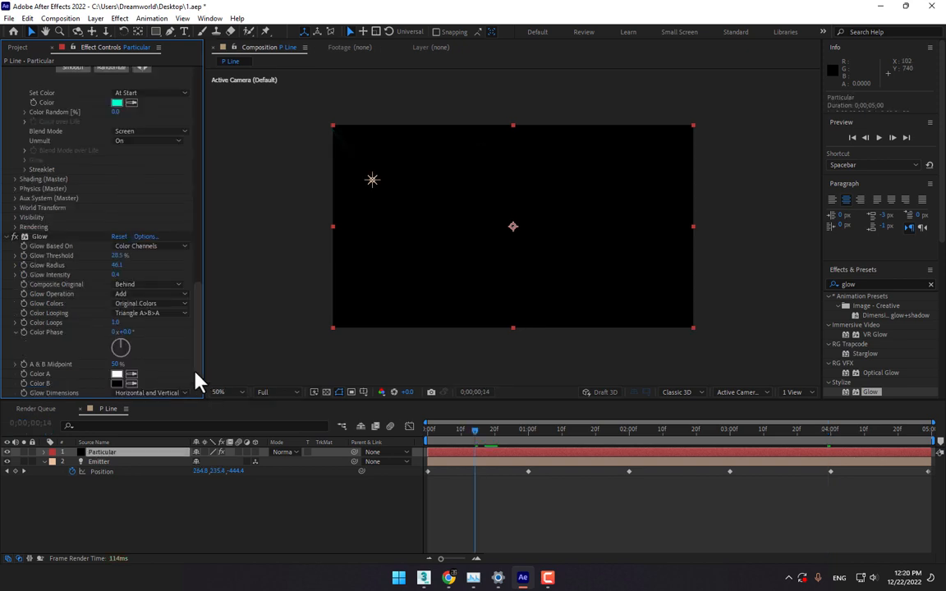
pyautogui.click(121, 275)
pyautogui.write('0.5')
pyautogui.press('Return')
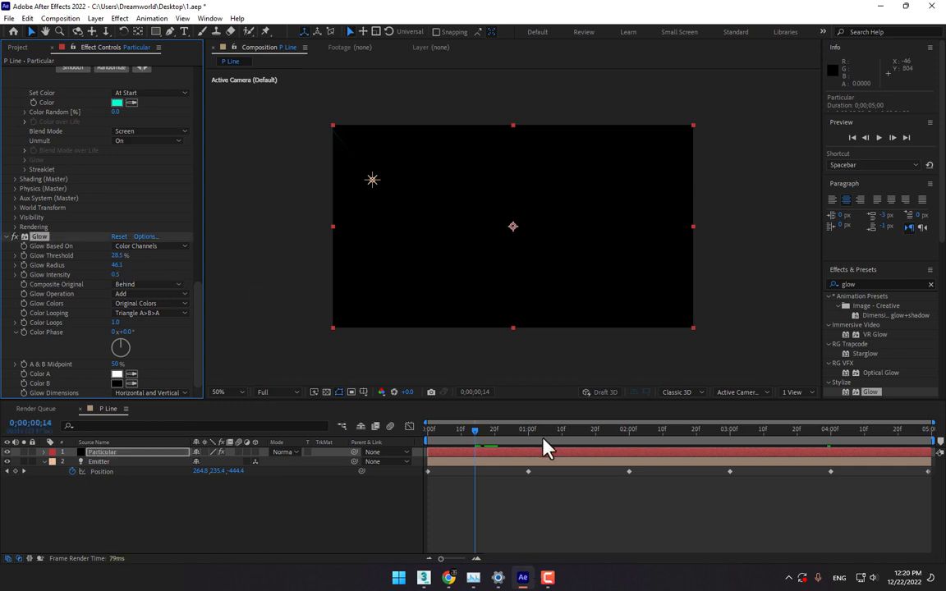
pyautogui.moveTo(544, 441); pyautogui.dragTo(706, 448)
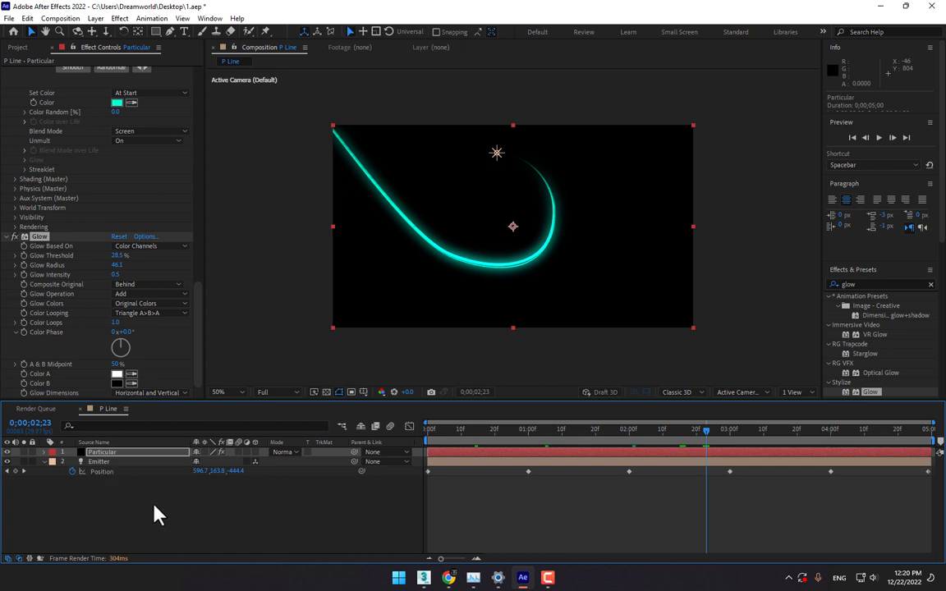
# Pre-compose the Particular and Emitter layers into a new composition named "Blue line".
pyautogui.click(102, 471)
pyautogui.rightClick(98, 460)
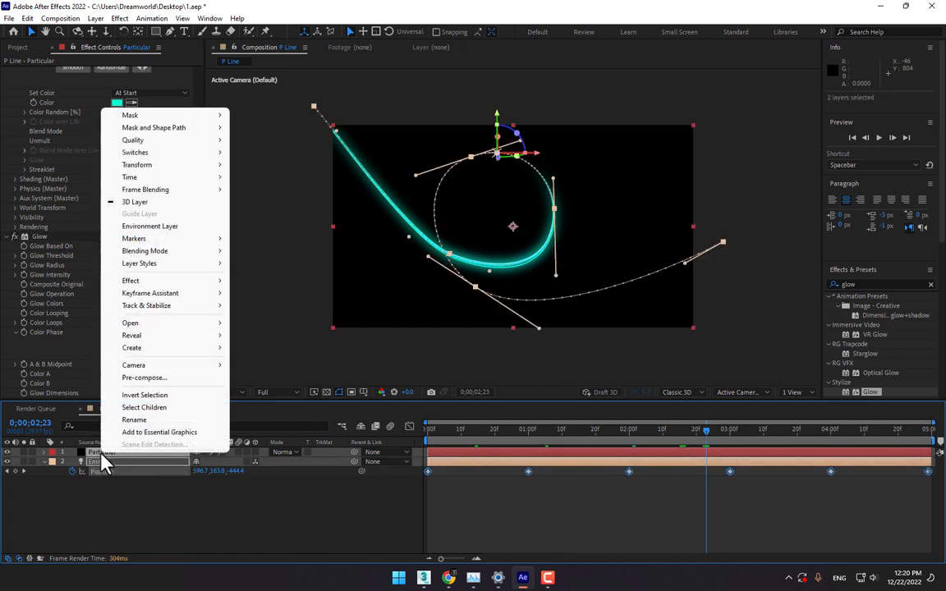
pyautogui.click(148, 381)
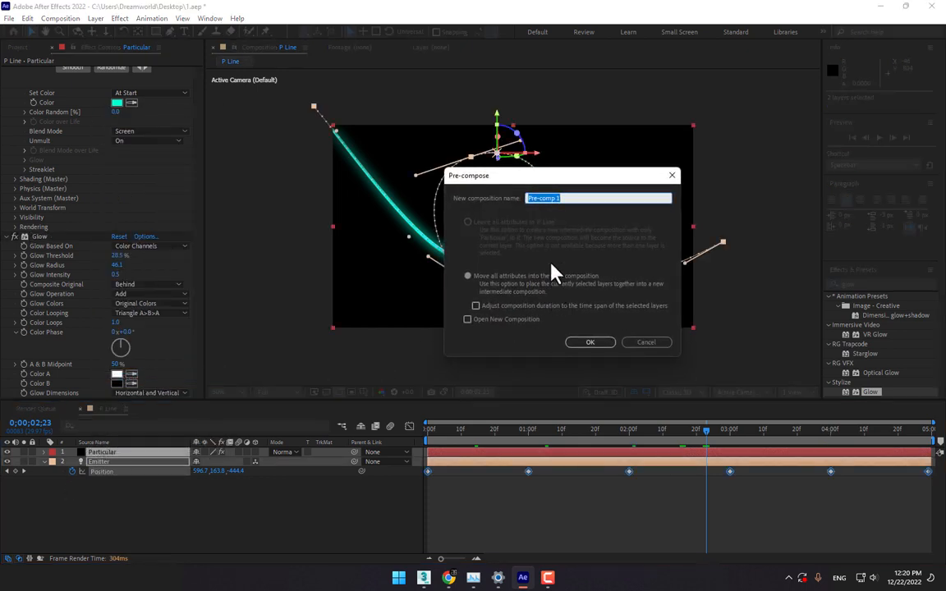
pyautogui.write('Blue line')
pyautogui.press('Return')
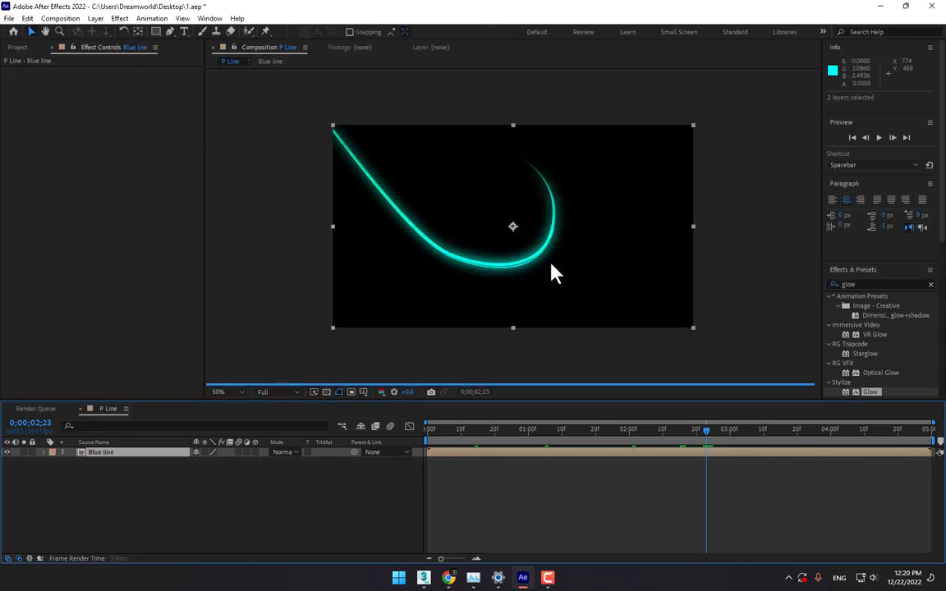
# Duplicate the Blue line layer and flip the copy horizontally to mirror the streak.
pyautogui.hotkey('ctrl', 'd')
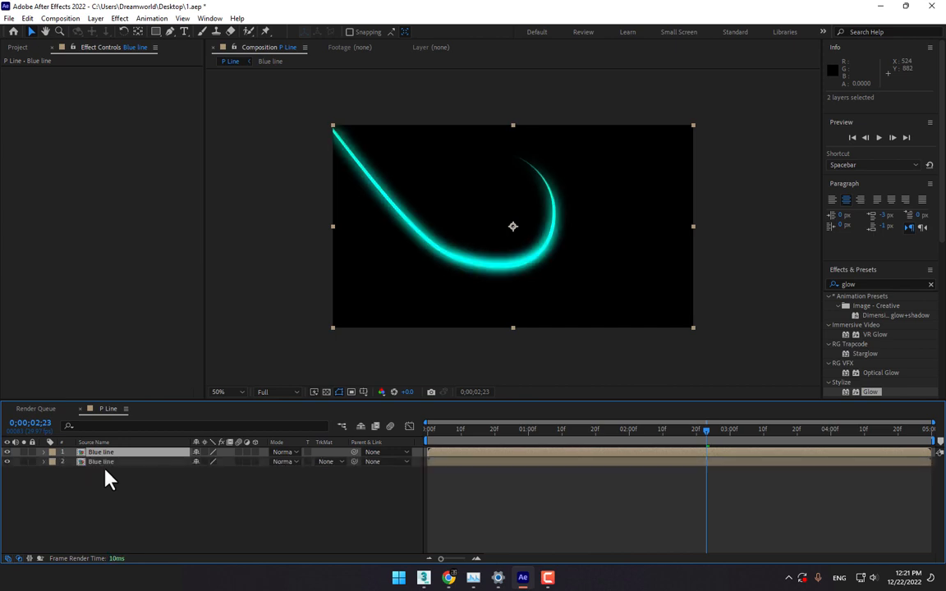
pyautogui.rightClick(489, 252)
pyautogui.moveTo(538, 265)
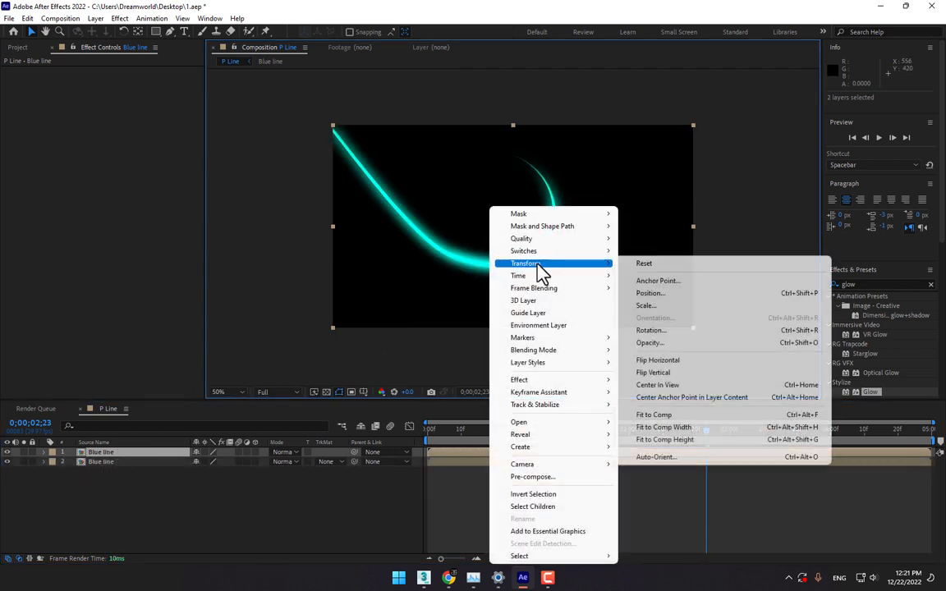
pyautogui.click(688, 363)
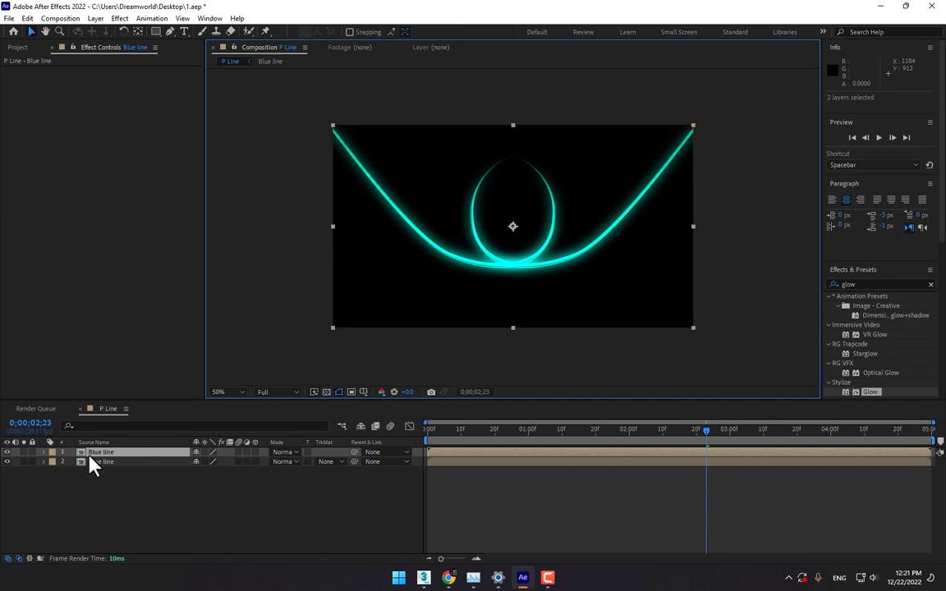
# Try recolouring the particles to orange FFA200 inside the Blue line composition.
pyautogui.doubleClick(110, 463)
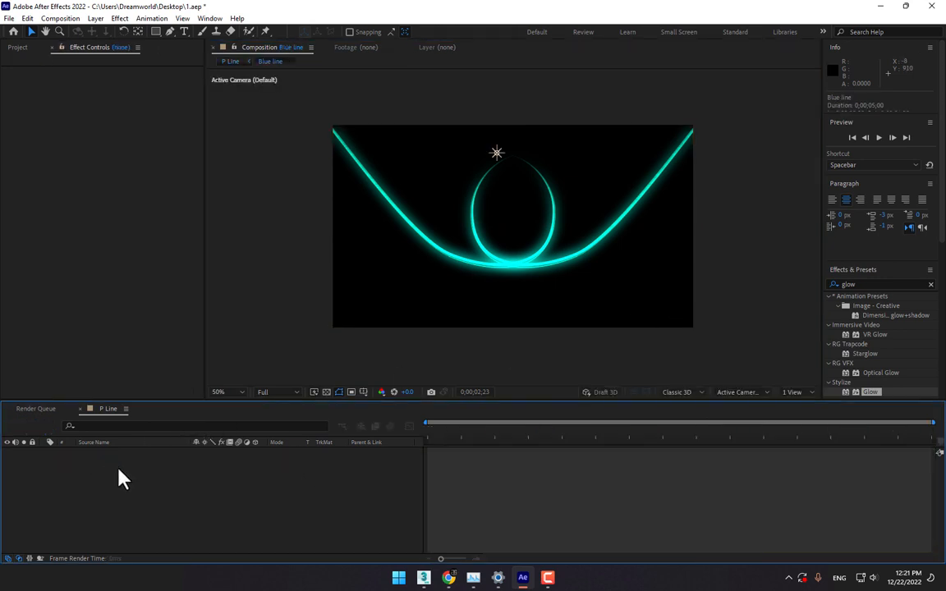
pyautogui.click(102, 453)
pyautogui.click(199, 174)
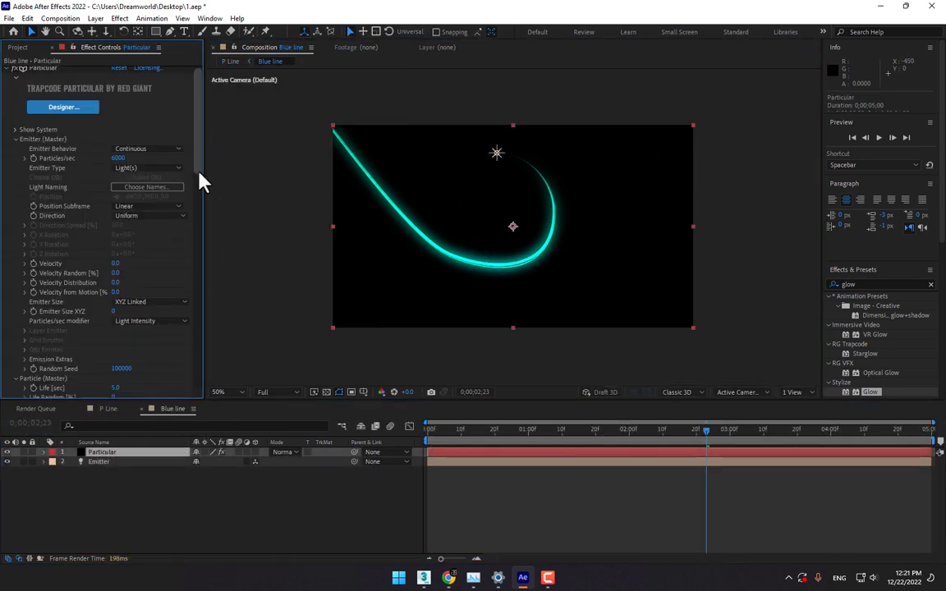
pyautogui.moveTo(202, 183); pyautogui.dragTo(196, 289)
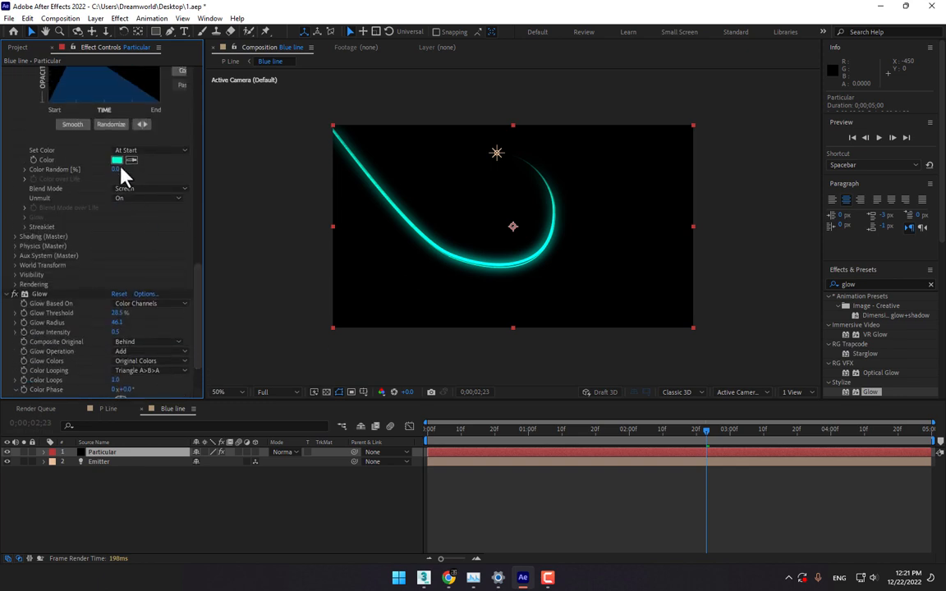
pyautogui.click(117, 160)
pyautogui.click(669, 443)
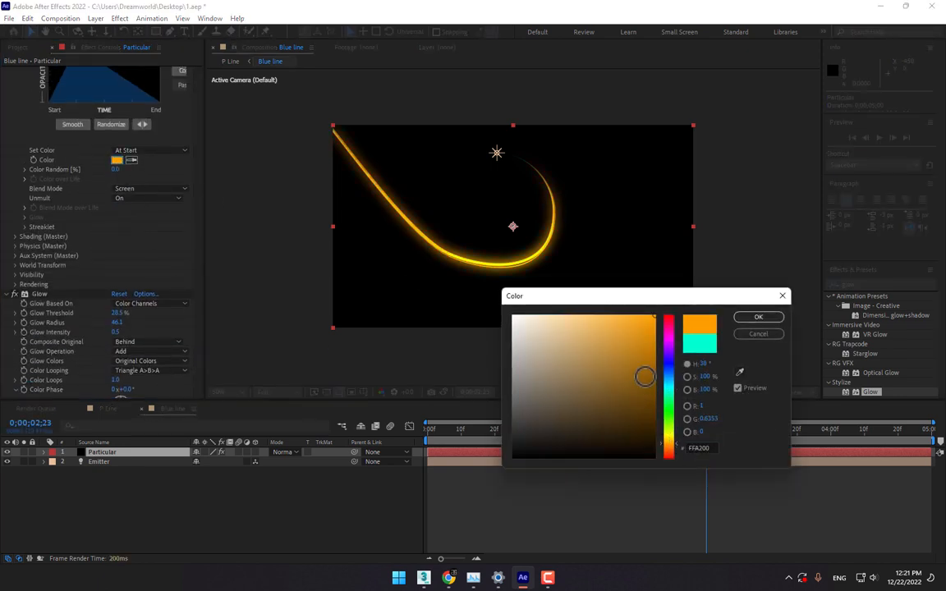
pyautogui.click(758, 317)
# Check both line layers in the P Line composition and undo the orange colour change.
pyautogui.click(106, 409)
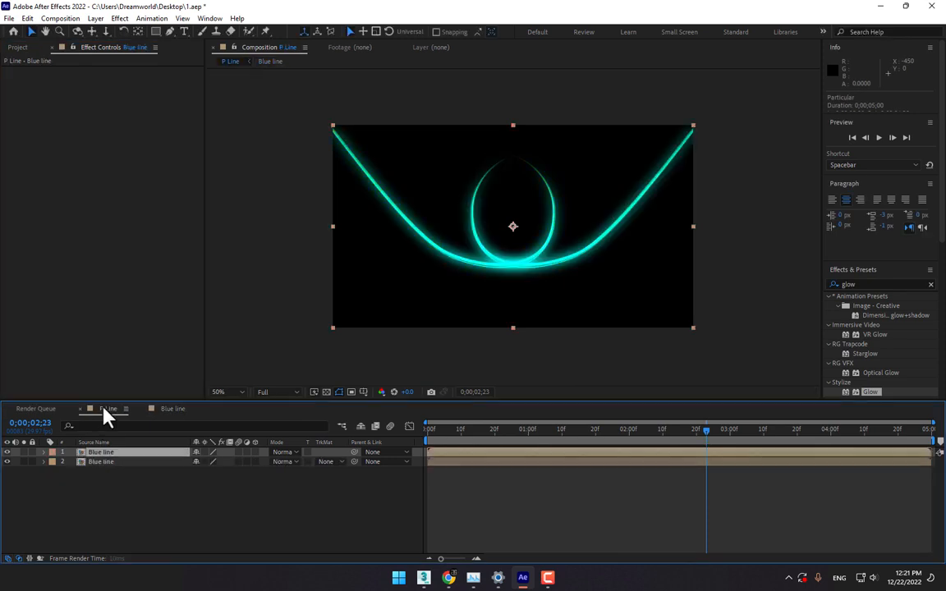
pyautogui.click(329, 513)
pyautogui.click(111, 464)
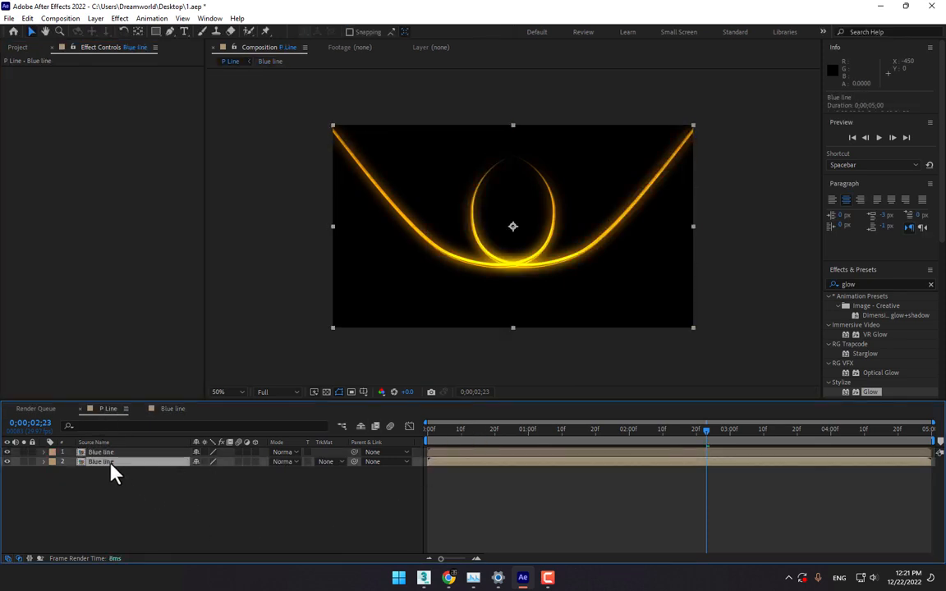
pyautogui.hotkey('ctrl', 'z')
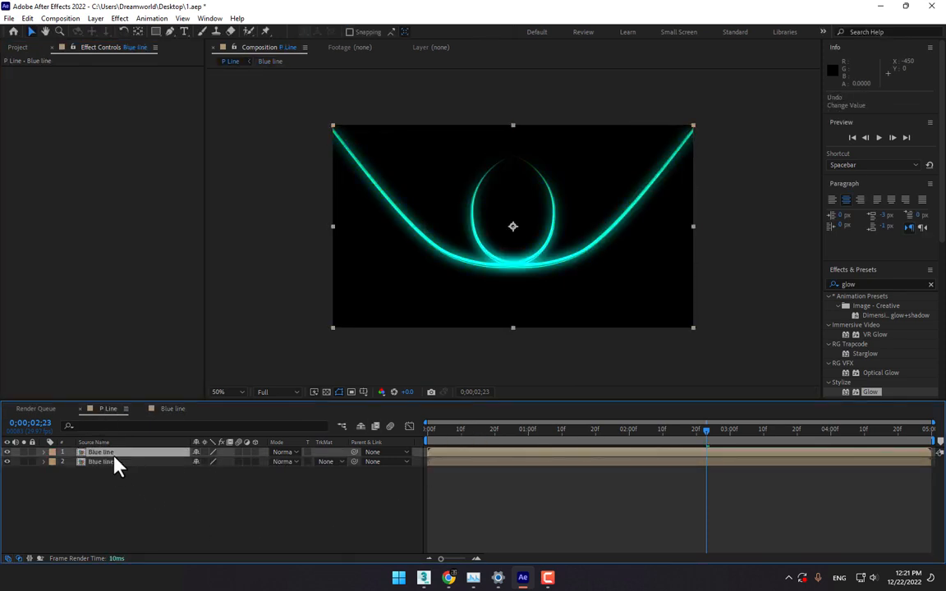
# Replace the unflipped Blue line layer in P Line with an independent duplicate of the Blue line composition.
pyautogui.click(98, 463)
pyautogui.press('Delete')
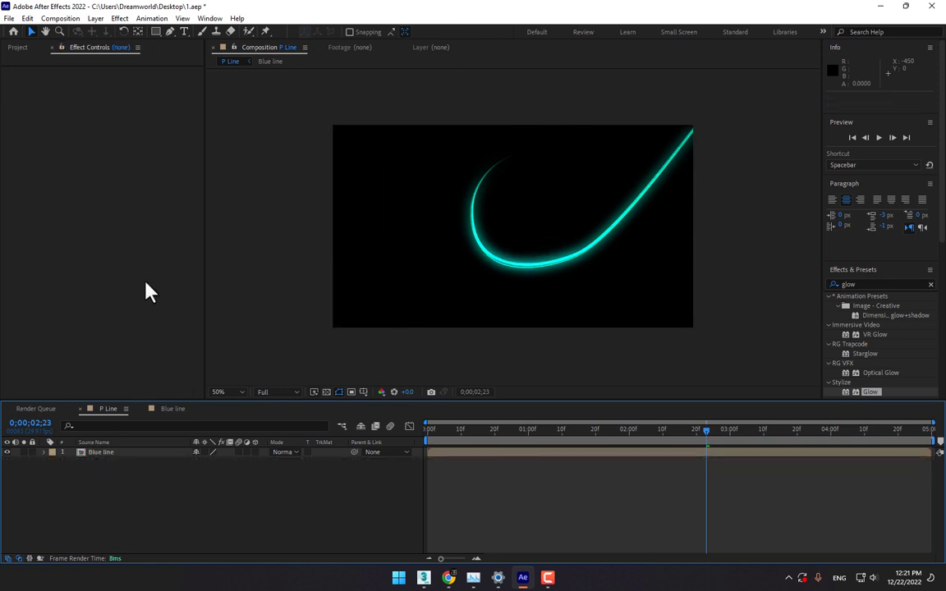
pyautogui.click(19, 48)
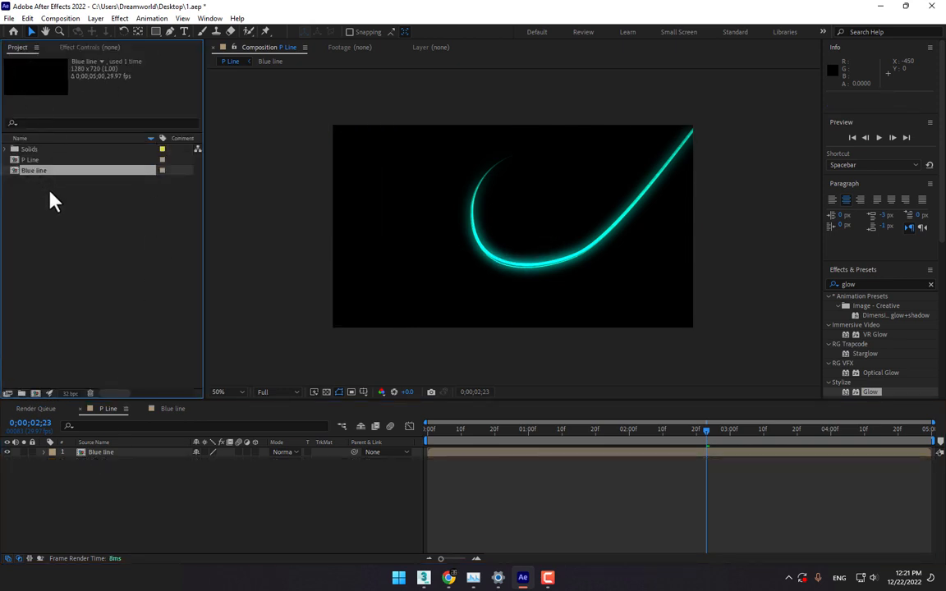
pyautogui.hotkey('ctrl', 'd')
pyautogui.moveTo(35, 176); pyautogui.dragTo(120, 462)
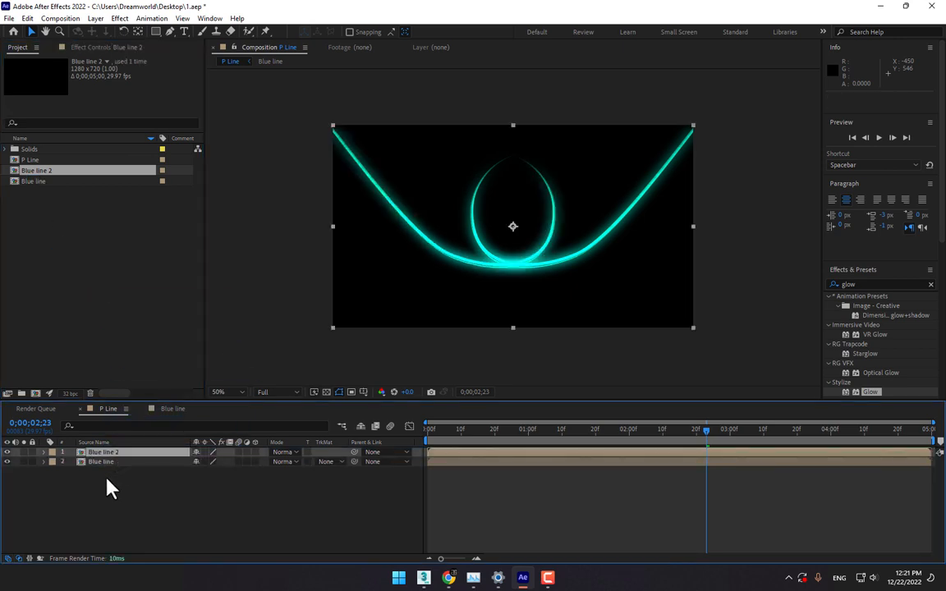
# Set the Particular layer's particle Color to orange FFAE00 inside the Blue line 2 composition.
pyautogui.doubleClick(95, 452)
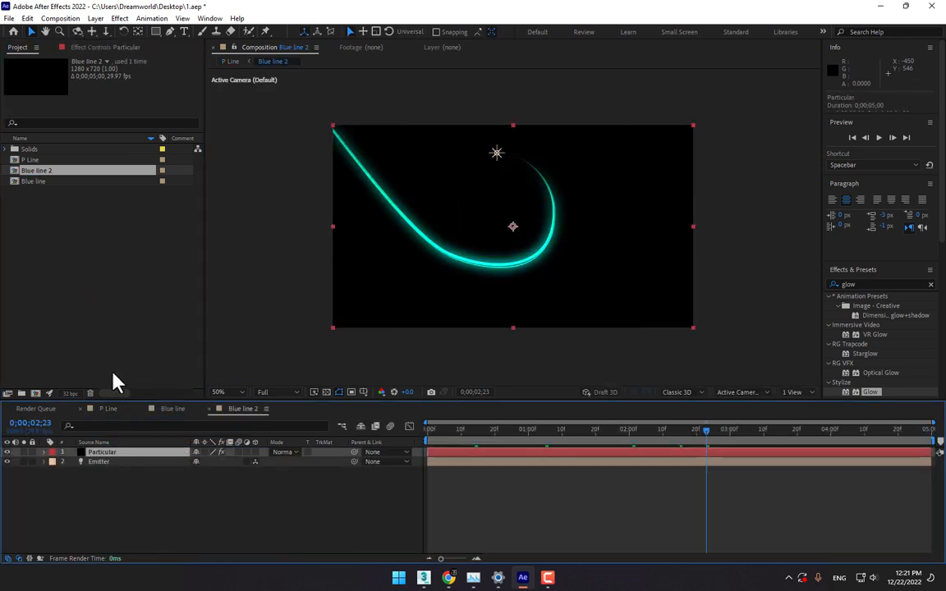
pyautogui.click(116, 49)
pyautogui.scroll(-6, 172, 251)
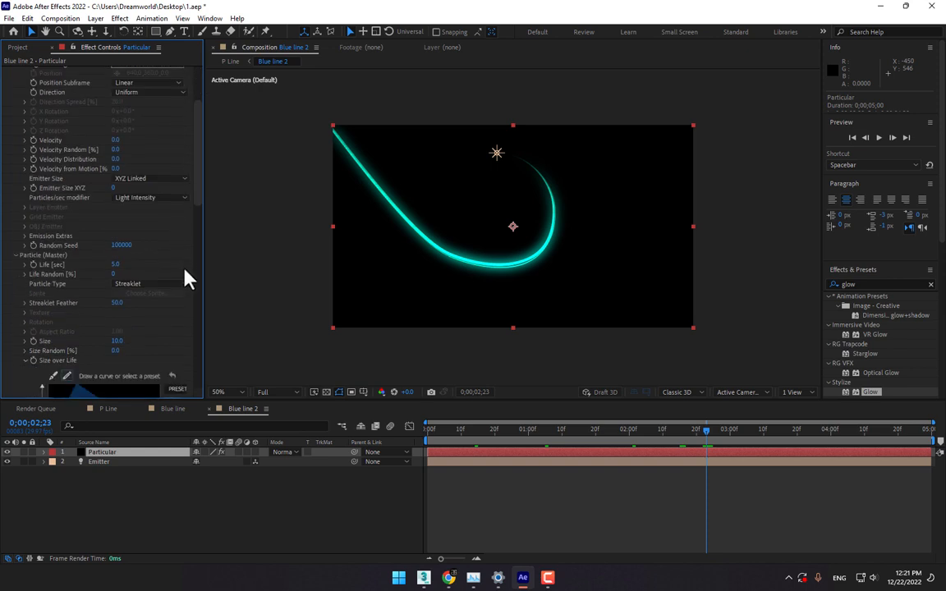
pyautogui.scroll(-8, 186, 304)
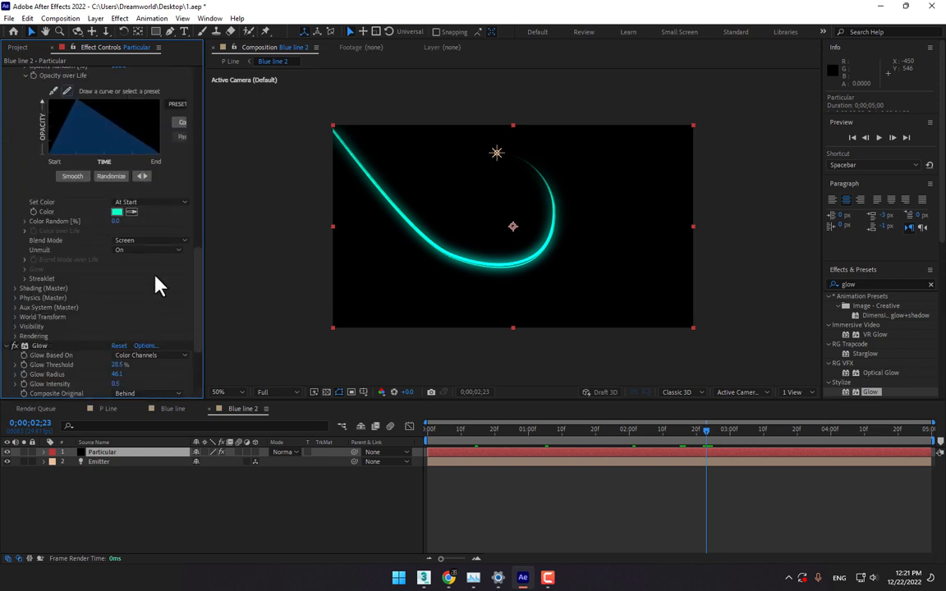
pyautogui.click(119, 212)
pyautogui.click(672, 443)
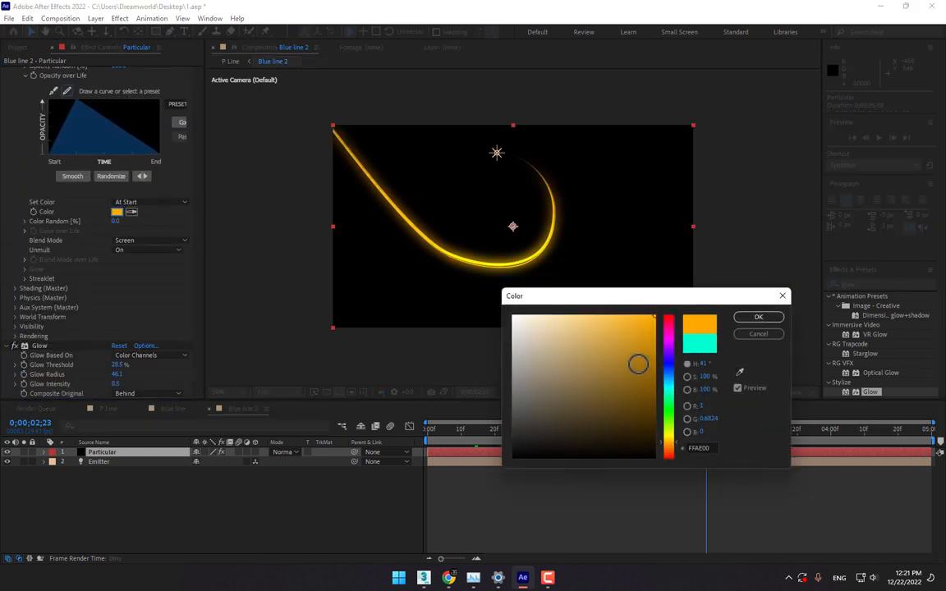
pyautogui.click(760, 318)
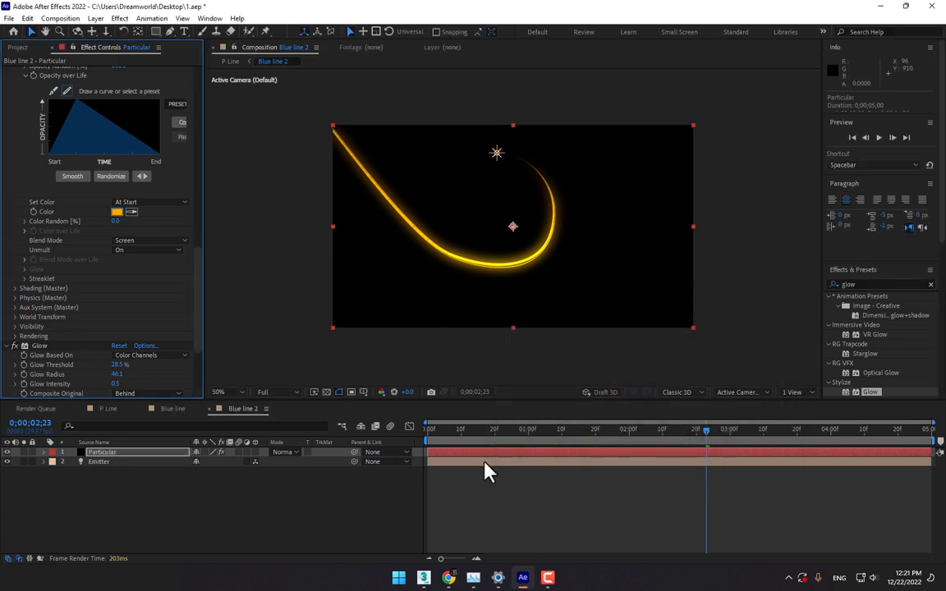
# Reshape the Emitter's motion path by lowering its start point to mid-height and shifting the loop's points down and to the right.
pyautogui.click(123, 462)
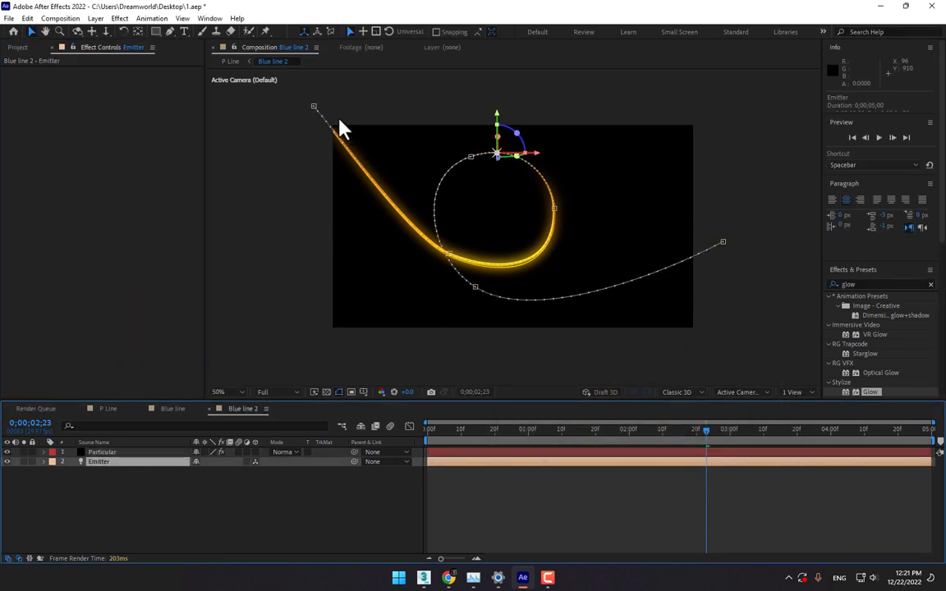
pyautogui.moveTo(313, 107); pyautogui.dragTo(293, 233)
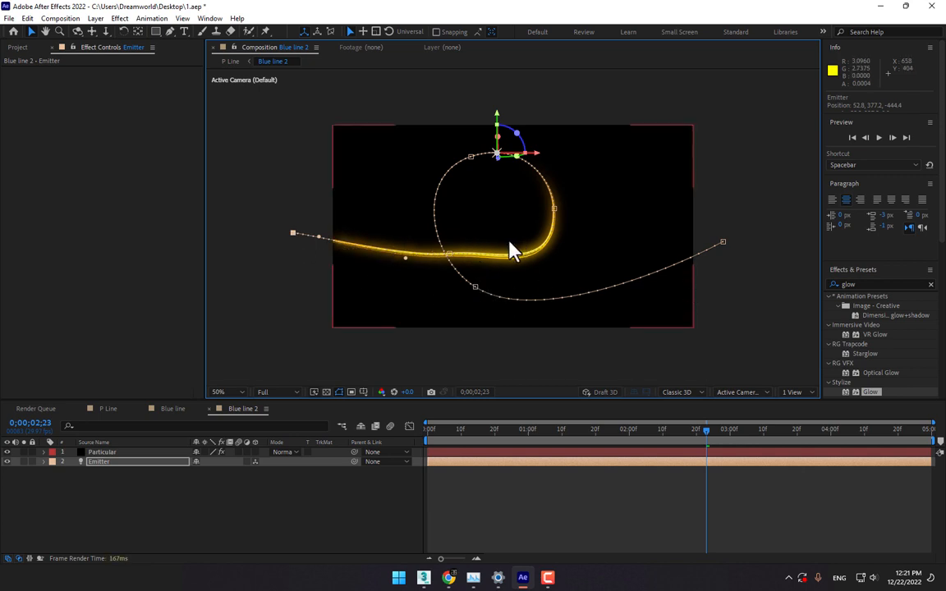
pyautogui.moveTo(449, 254); pyautogui.dragTo(507, 271)
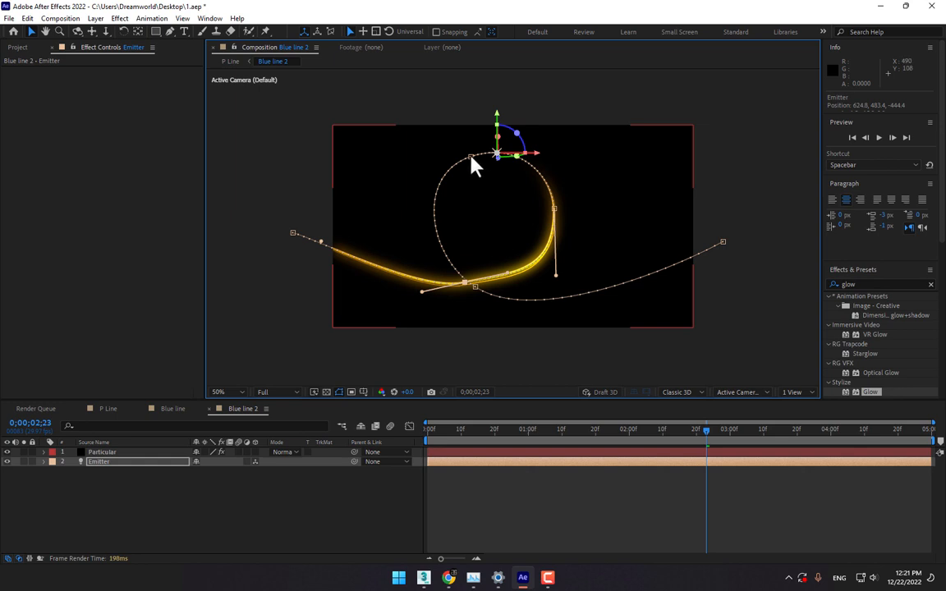
pyautogui.moveTo(471, 156); pyautogui.dragTo(516, 175)
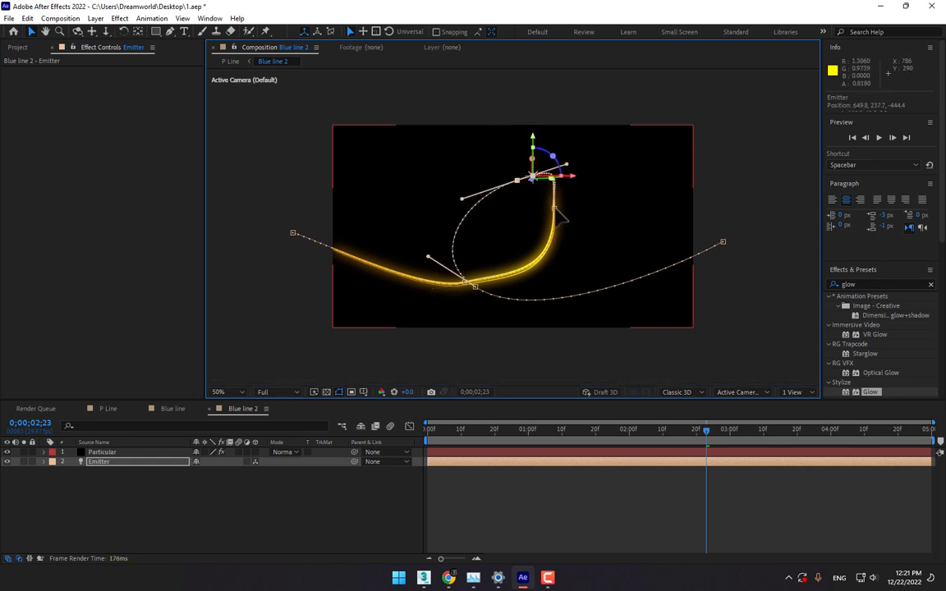
pyautogui.moveTo(555, 208); pyautogui.dragTo(591, 243)
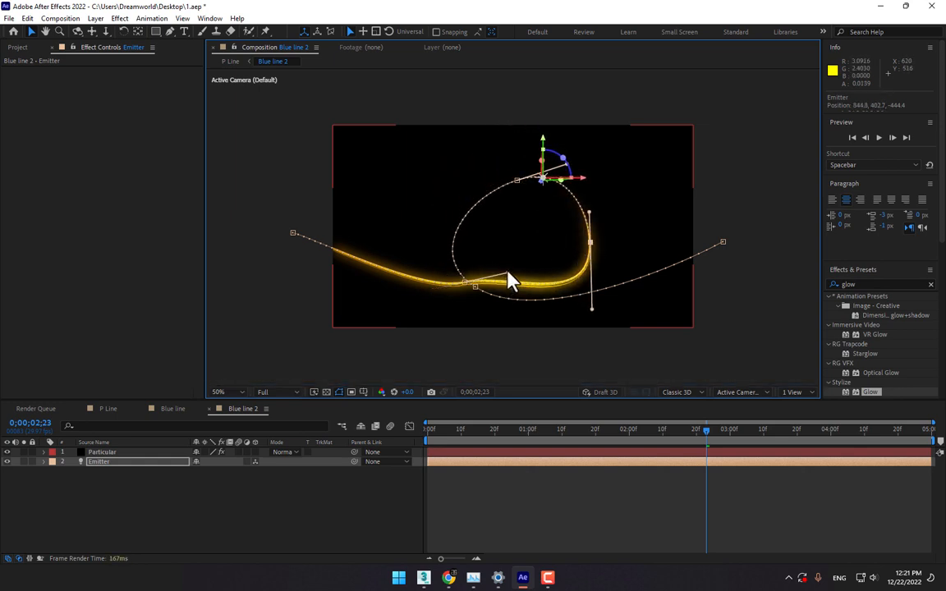
# Refine the Emitter path by spreading its lower crossing points apart, raising the start point slightly and nudging the loop's top point.
pyautogui.moveTo(510, 282); pyautogui.dragTo(449, 294)
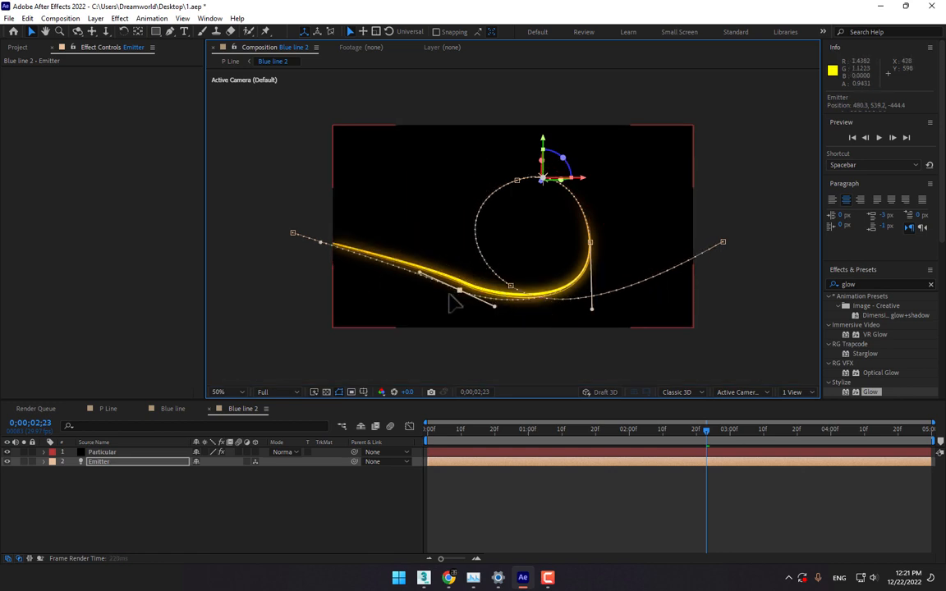
pyautogui.moveTo(292, 233); pyautogui.dragTo(304, 211)
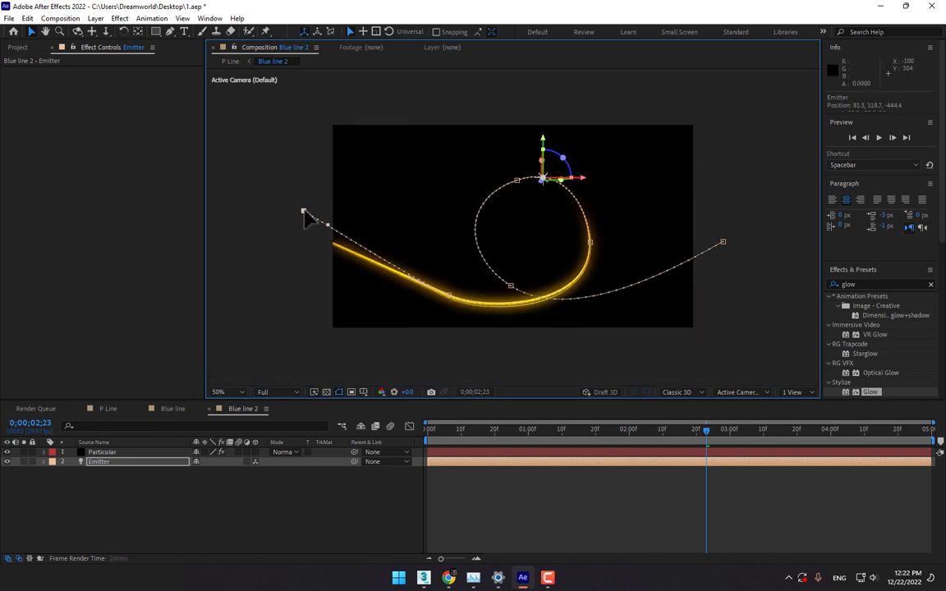
pyautogui.click(516, 179)
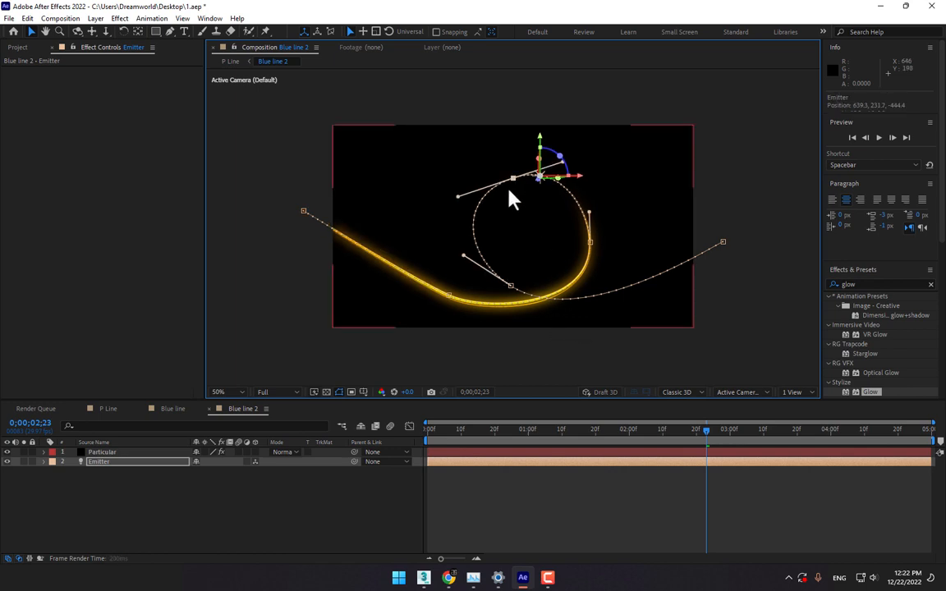
pyautogui.moveTo(510, 197); pyautogui.dragTo(516, 184)
pyautogui.click(535, 505)
# Return to the P Line composition and preview the orange and turquoise lines animating together from the start.
pyautogui.click(114, 408)
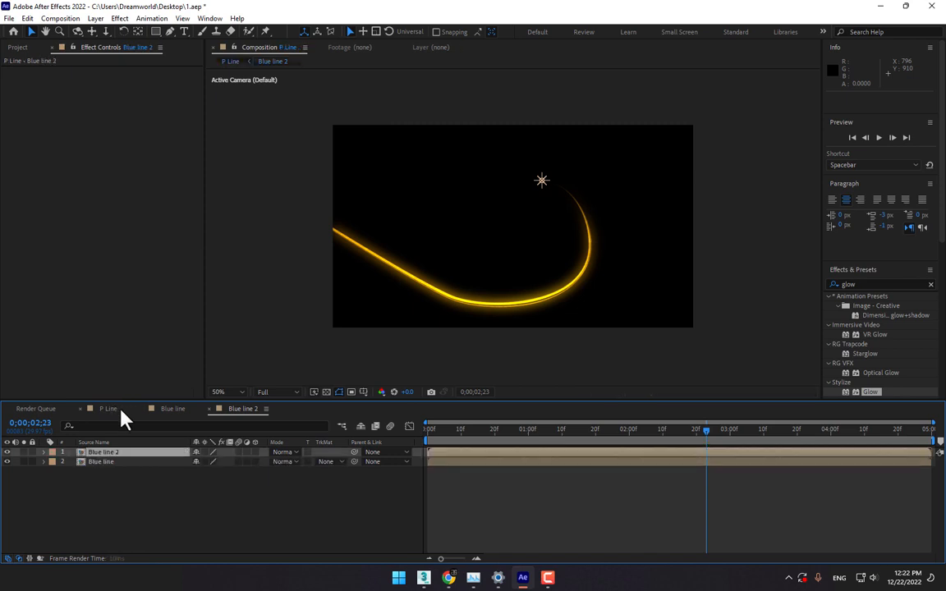
pyautogui.moveTo(466, 424); pyautogui.dragTo(444, 442)
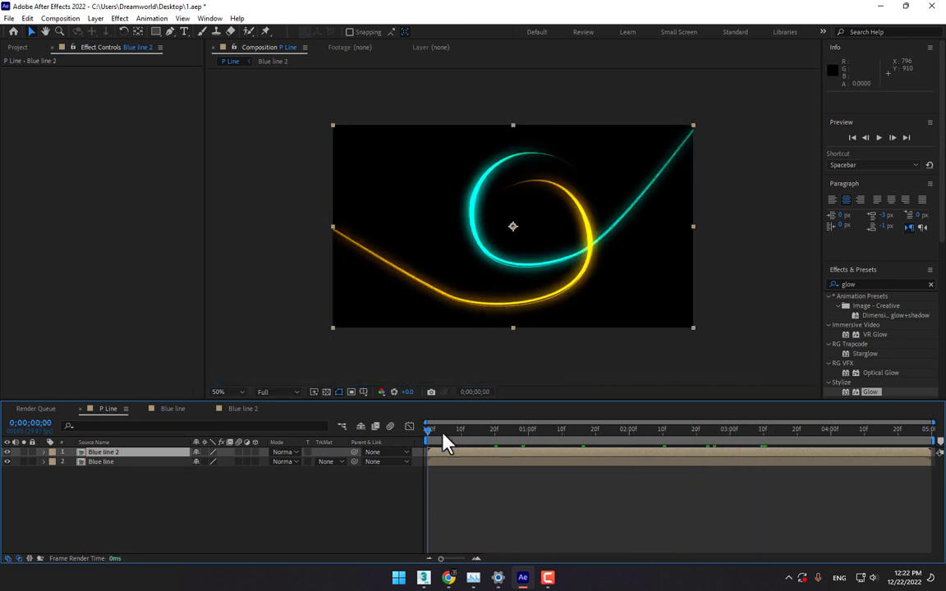
pyautogui.click(879, 138)
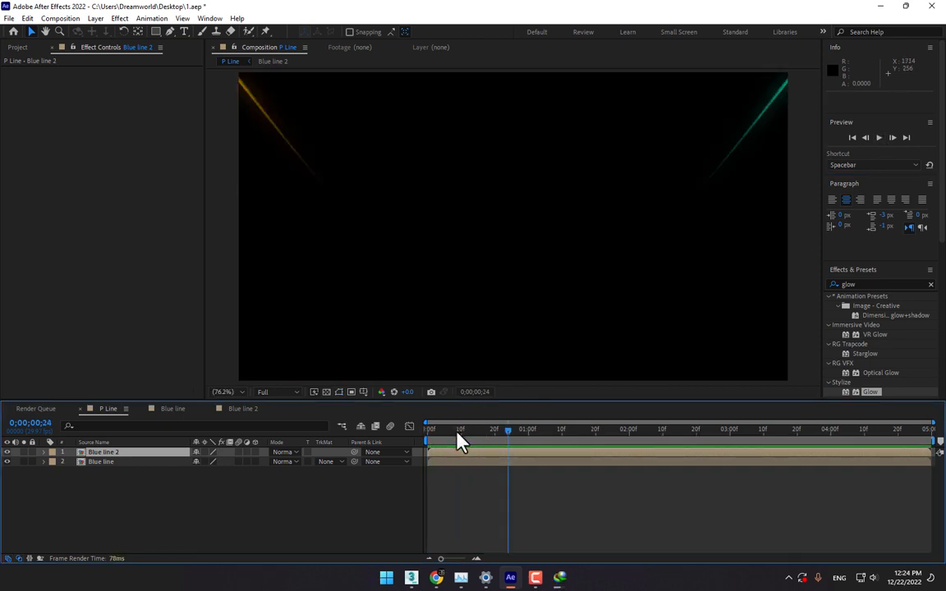
pyautogui.moveTo(458, 432); pyautogui.dragTo(501, 495)
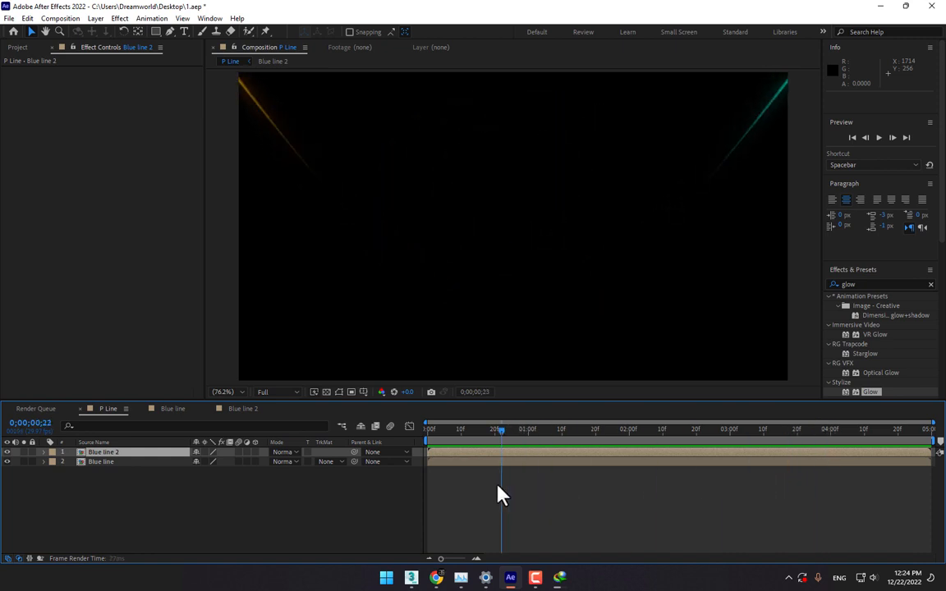